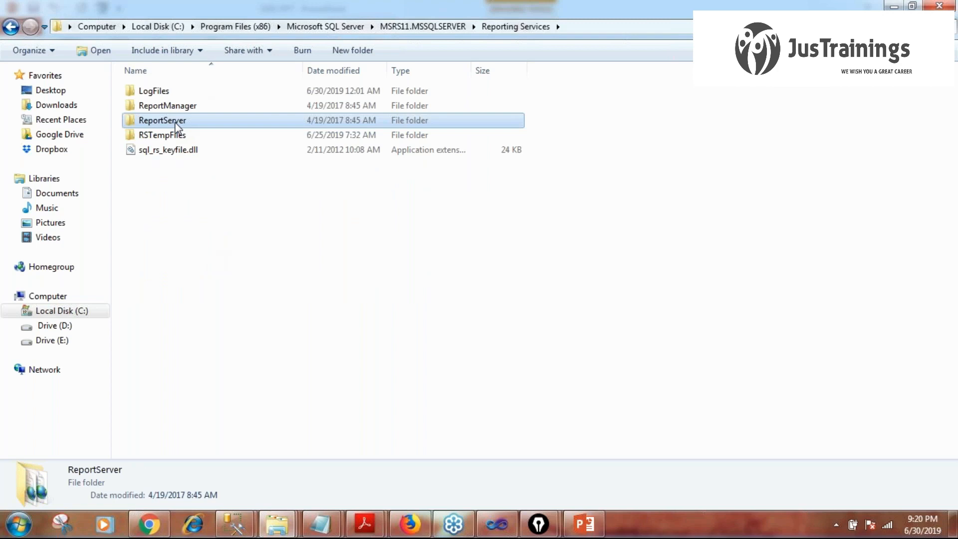
Open the rsreportserver configuration file from the ReportServer folder
double_click(175, 122)
left_click(194, 269)
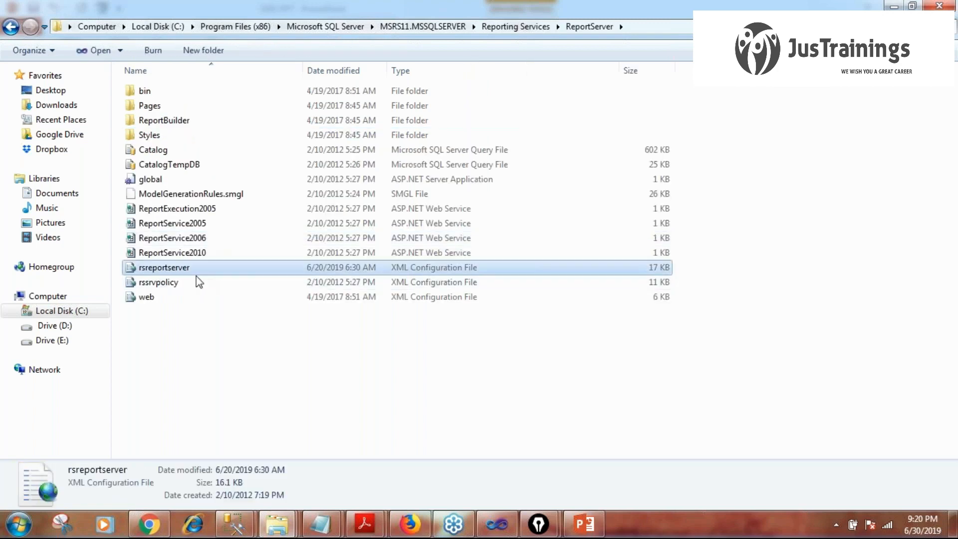
double_click(281, 268)
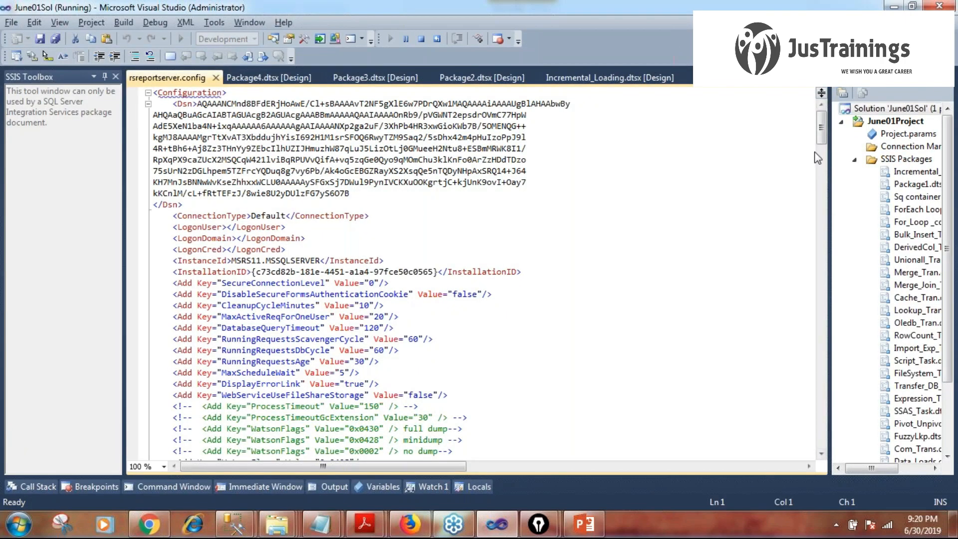
Examine the URL reservations, highlighting the ReportServerWebService name and its virtual directory ReportServer_June12019
scroll(817, 158, "down", 2)
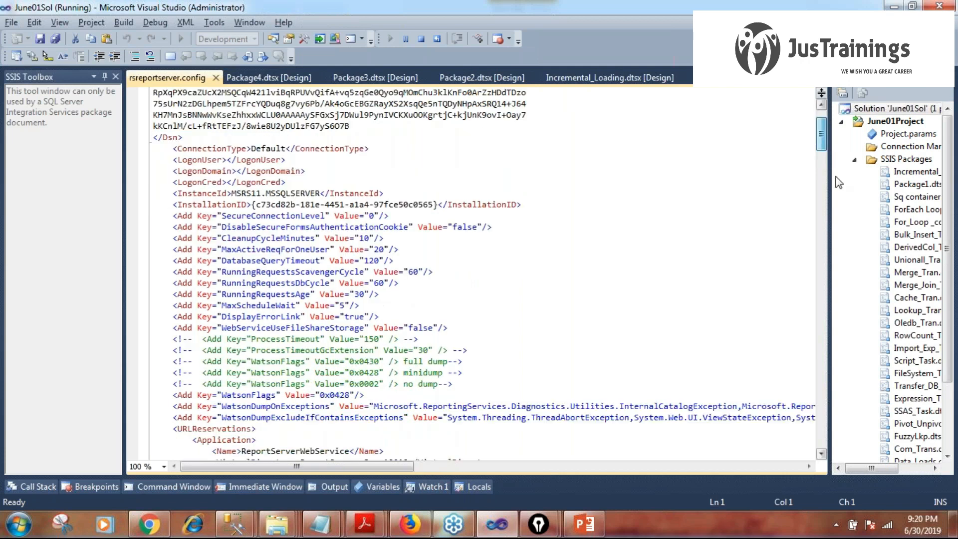
scroll(838, 170, "down", 6)
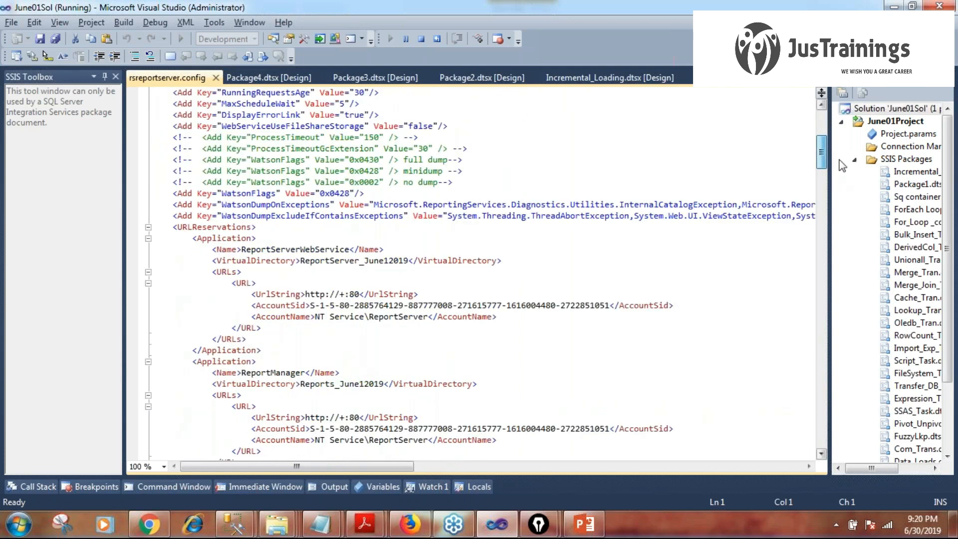
scroll(291, 318, "up", 2)
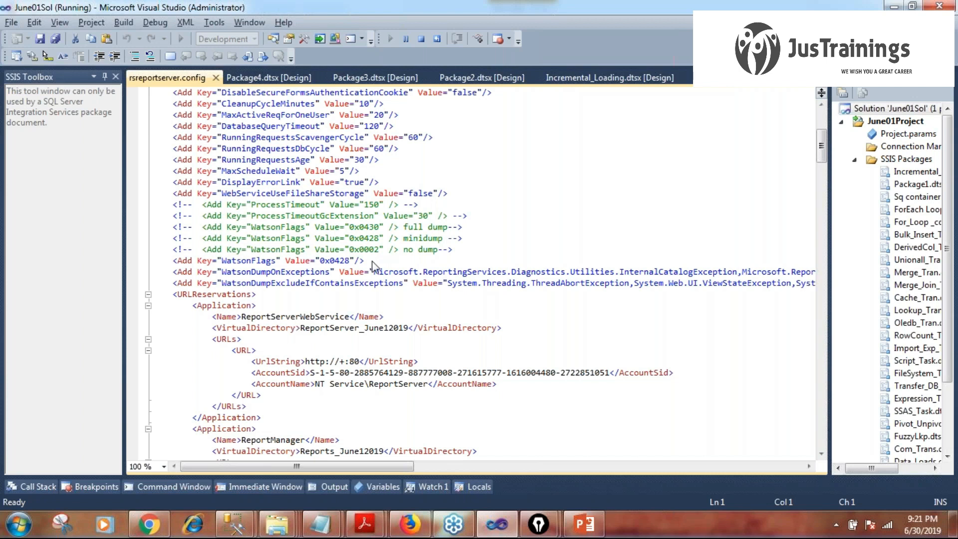
scroll(373, 266, "down", 2)
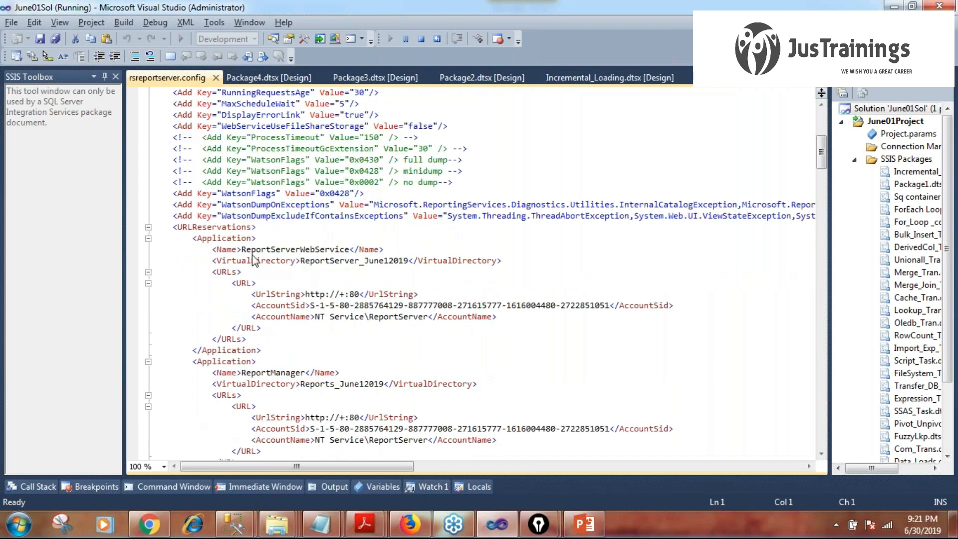
left_click(242, 250)
double_click(248, 251)
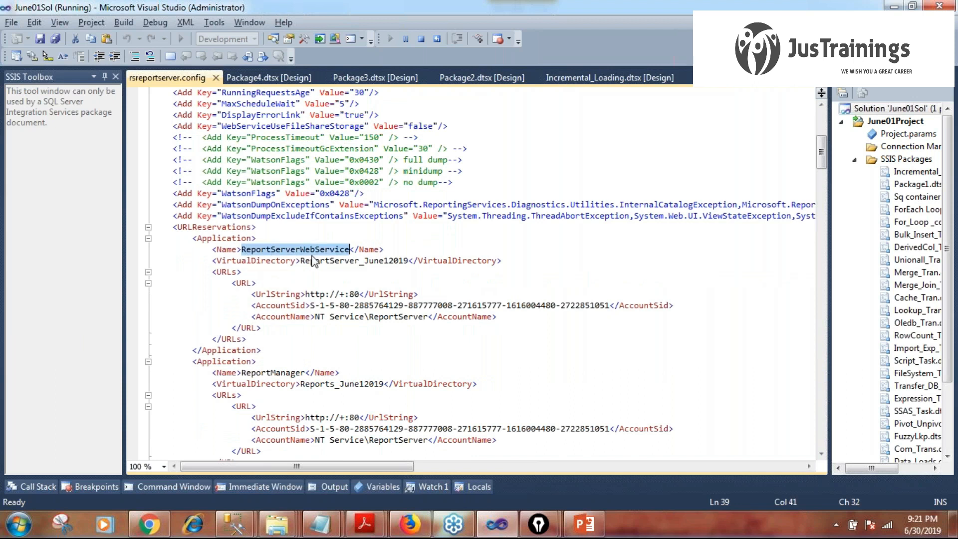
left_click(364, 261)
double_click(364, 262)
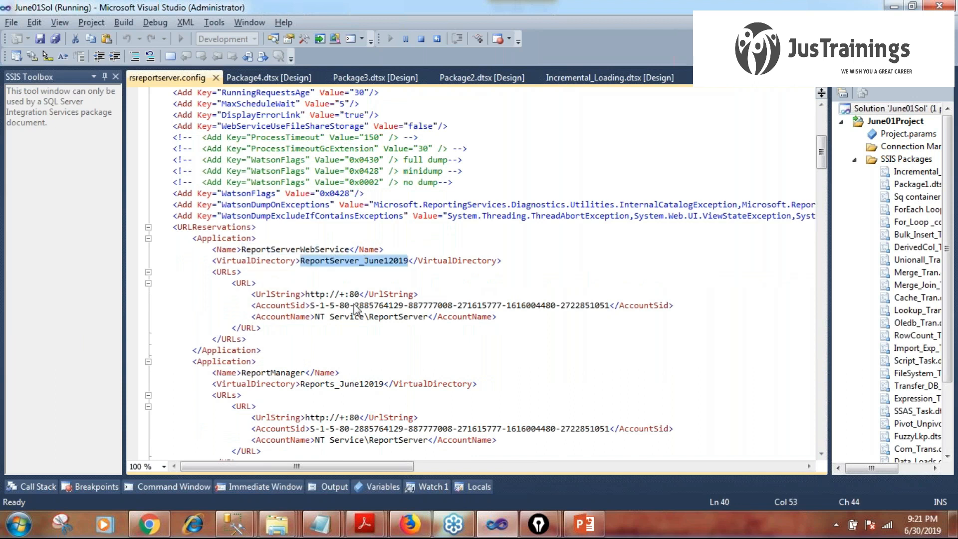
Highlight ReportServer in the account names of the ReportServerWebService and ReportManager applications
scroll(363, 327, "down", 1)
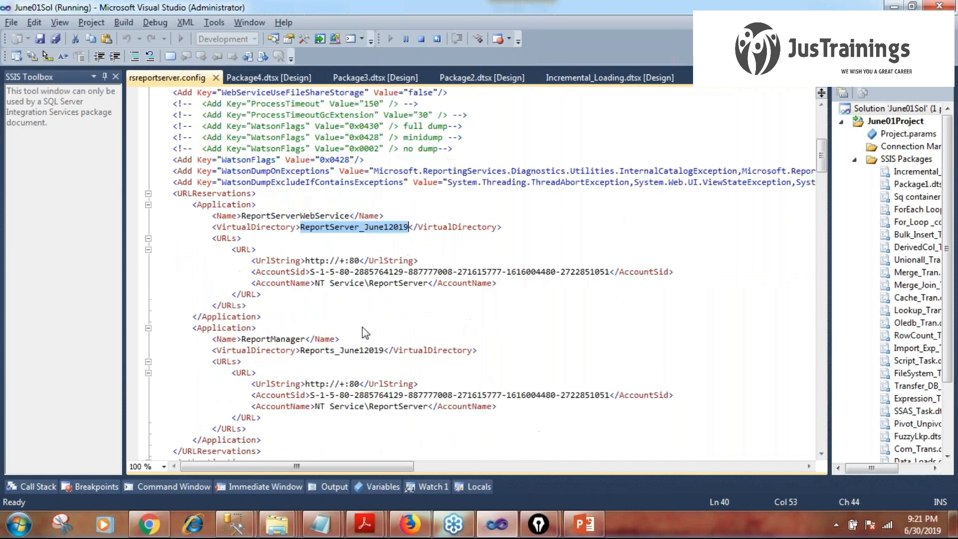
key("F3")
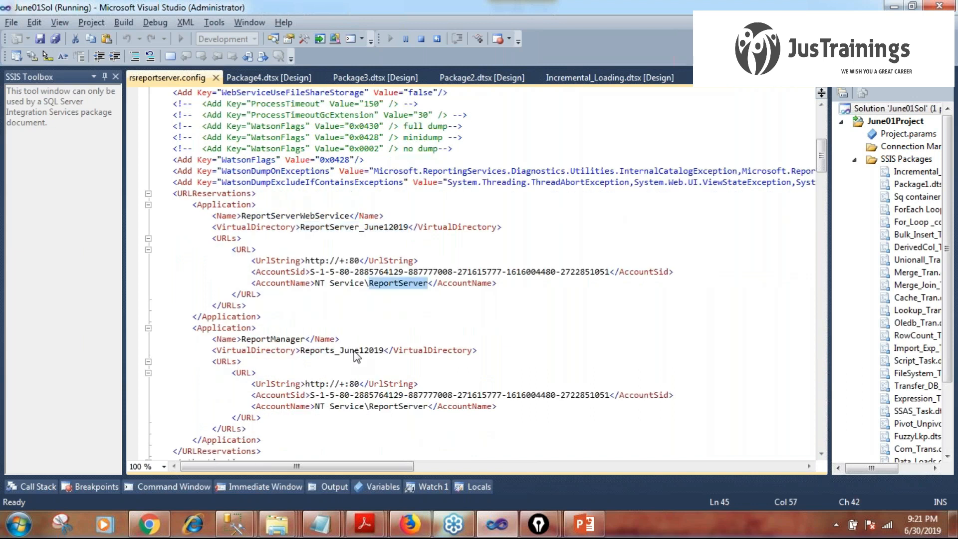
scroll(356, 356, "down", 2)
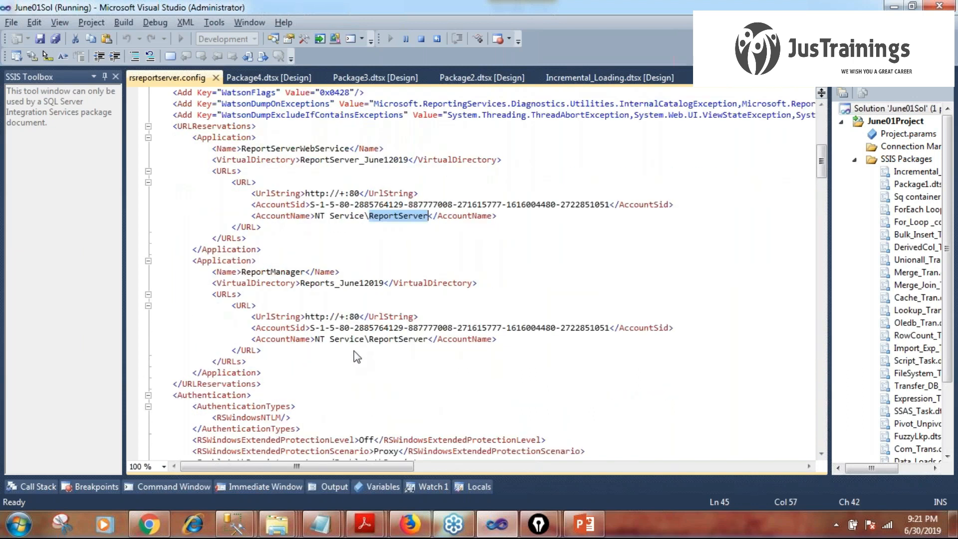
scroll(355, 354, "down", 2)
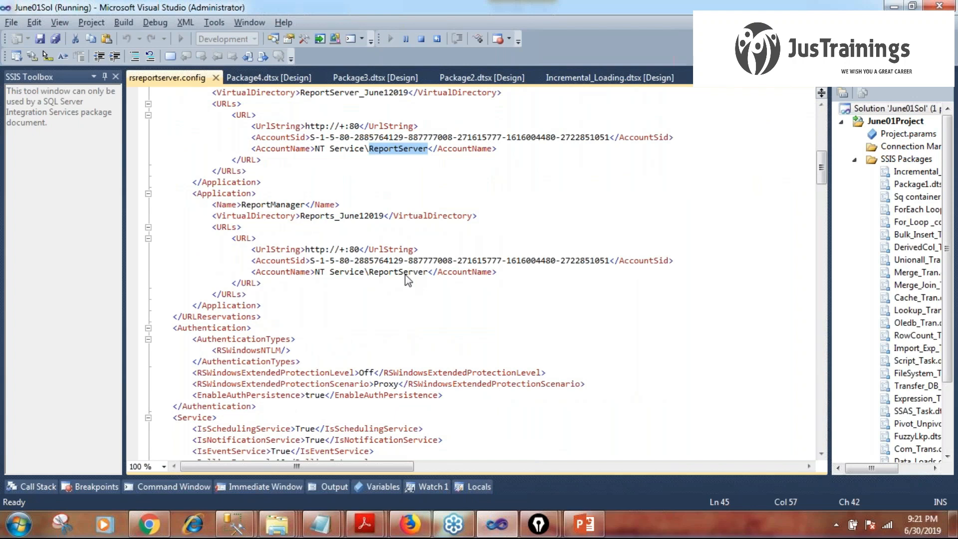
key("F3")
Review the delivery extensions in the configuration file, focusing on the SMTP settings of the Report Server Email extension
scroll(304, 287, "down", 5)
scroll(312, 246, "down", 9)
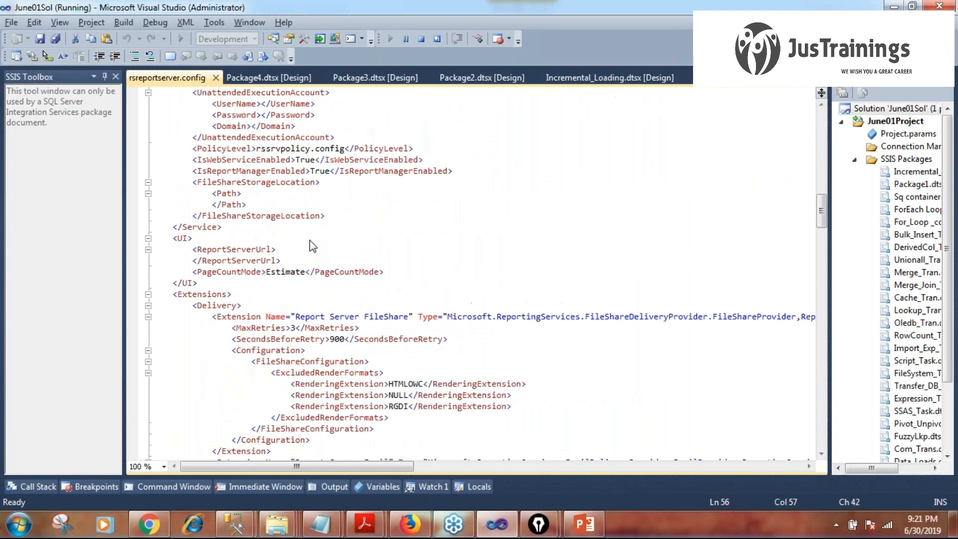
scroll(312, 245, "down", 10)
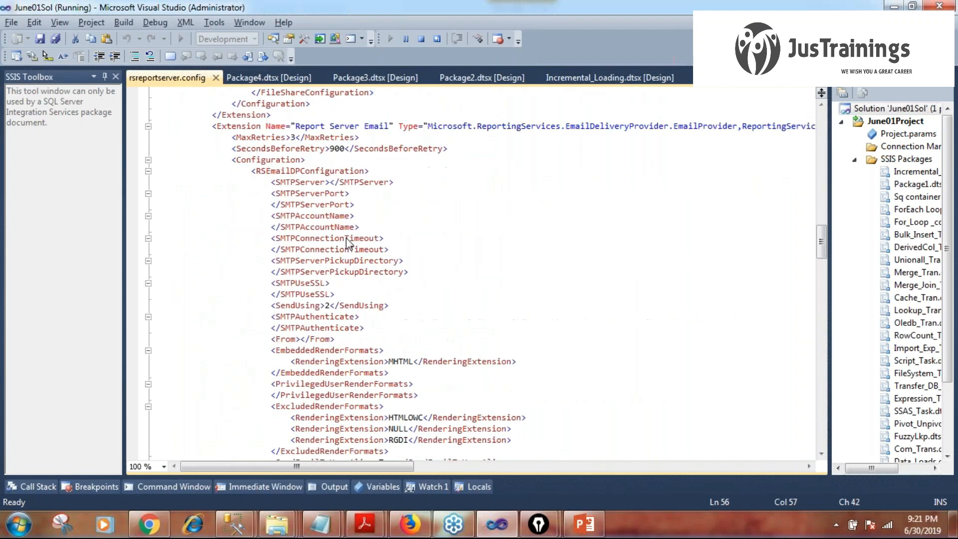
scroll(347, 243, "up", 5)
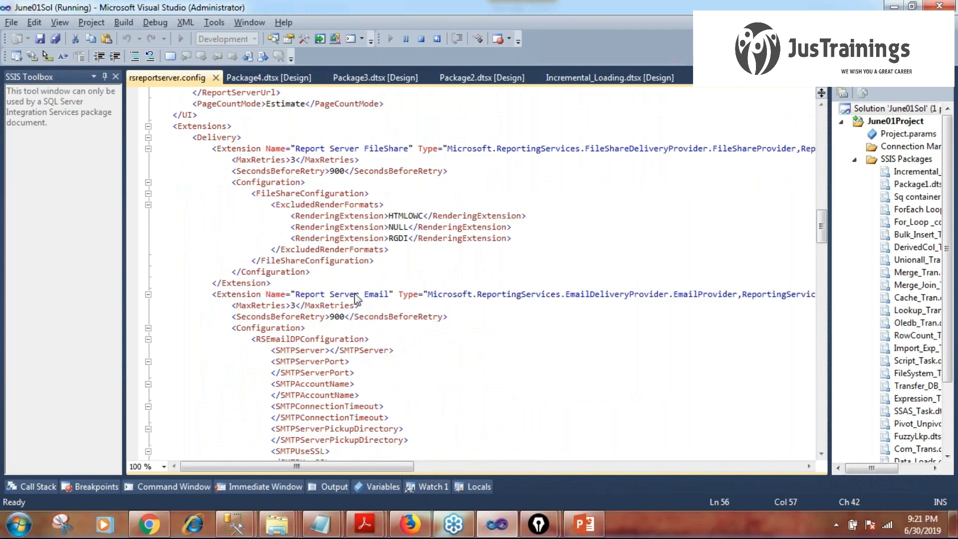
left_click(356, 295)
scroll(398, 319, "down", 11)
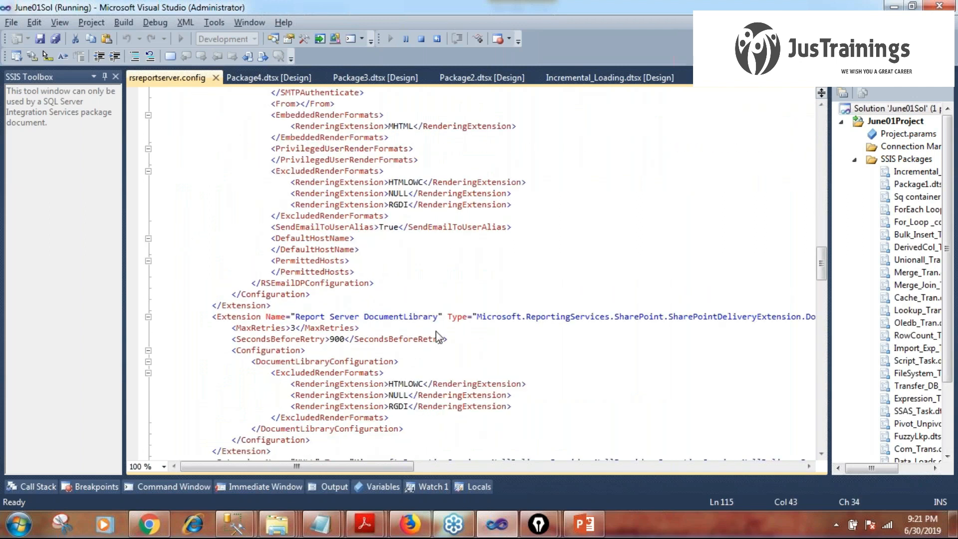
scroll(438, 338, "up", 8)
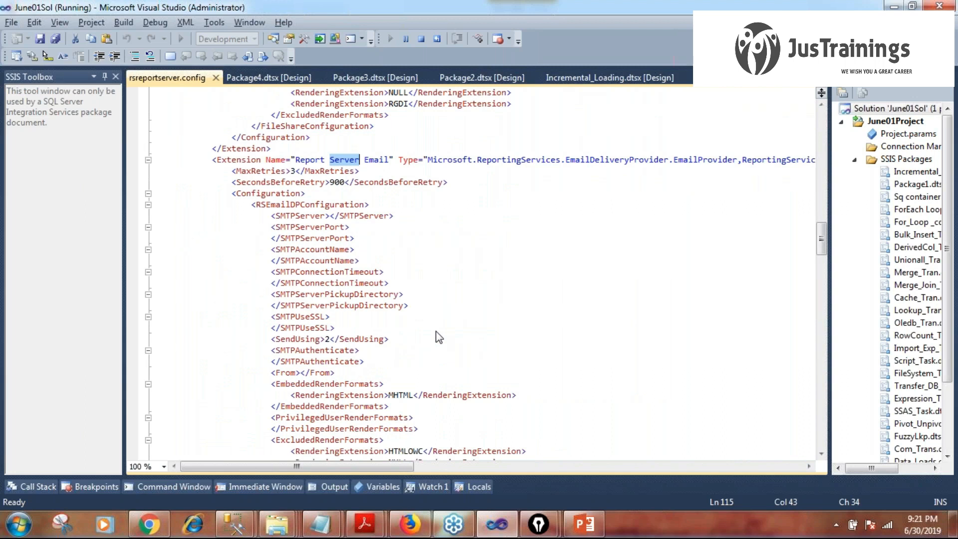
scroll(438, 338, "up", 4)
Switch to the PowerPoint presentation and highlight the Report Server Configuration Manager items one by one, ending with the whole list
left_click(590, 525)
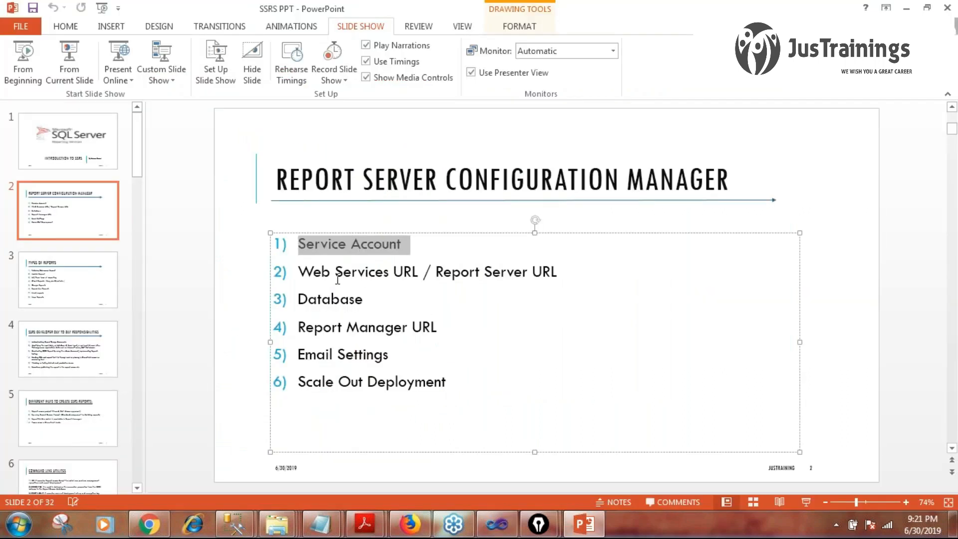
left_click_drag(335, 272, 532, 272)
double_click(302, 298)
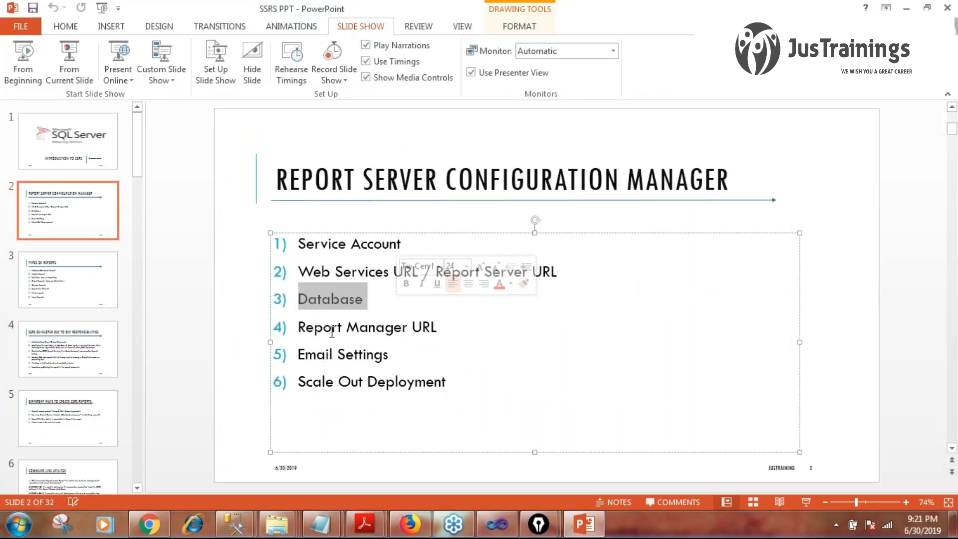
triple_click(496, 331)
triple_click(313, 351)
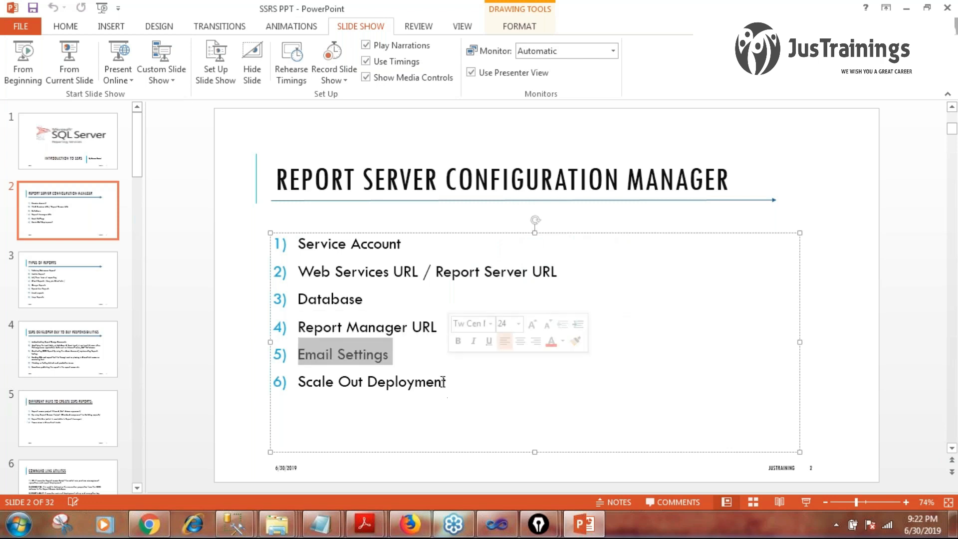
left_click_drag(464, 381, 309, 244)
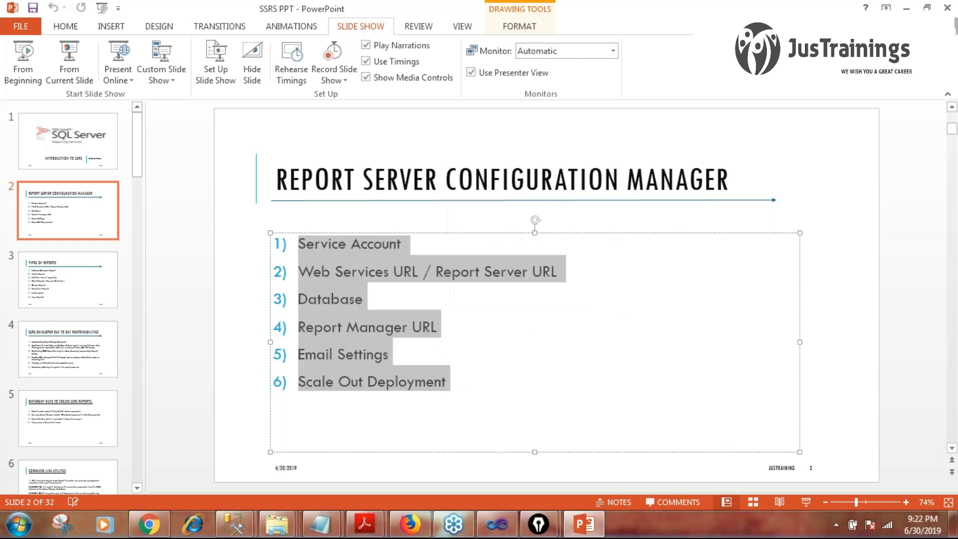
Return to rsreportserver.config in Visual Studio and highlight MSSQLSERVER in the InstanceId element near the start of the file
key("alt+Tab")
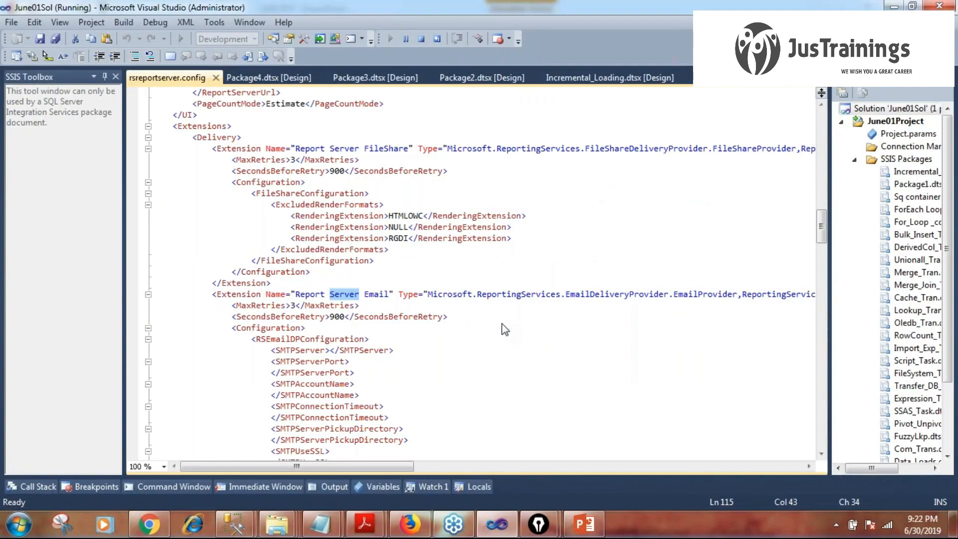
scroll(504, 329, "up", 20)
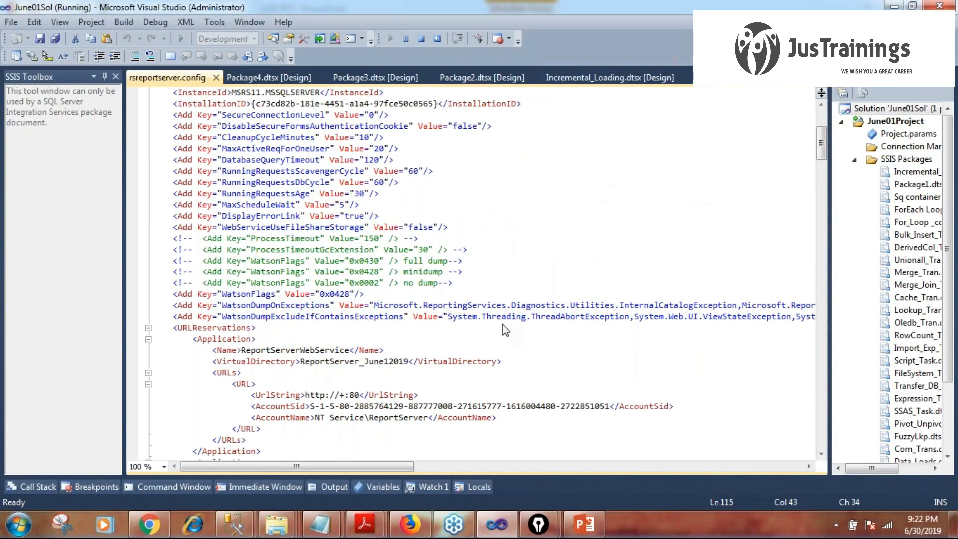
scroll(502, 326, "up", 5)
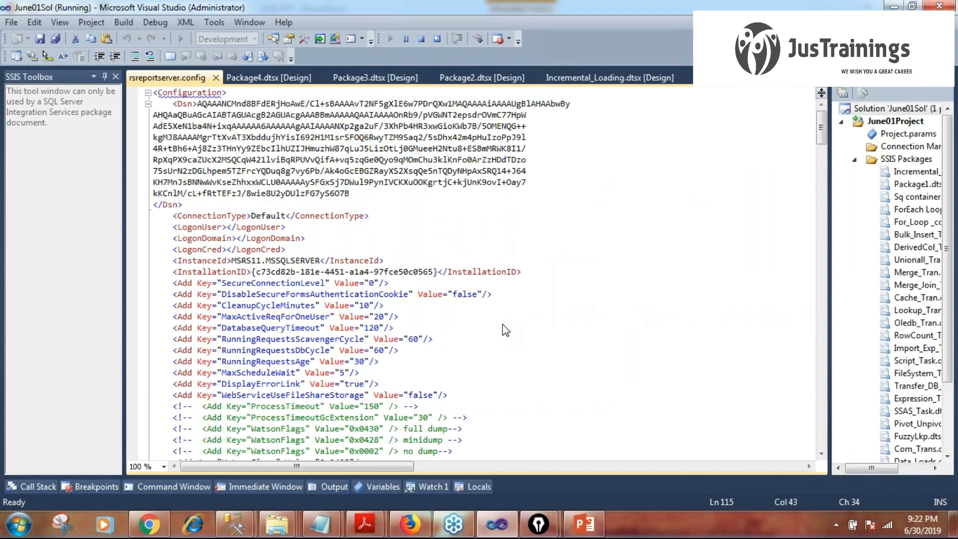
double_click(268, 260)
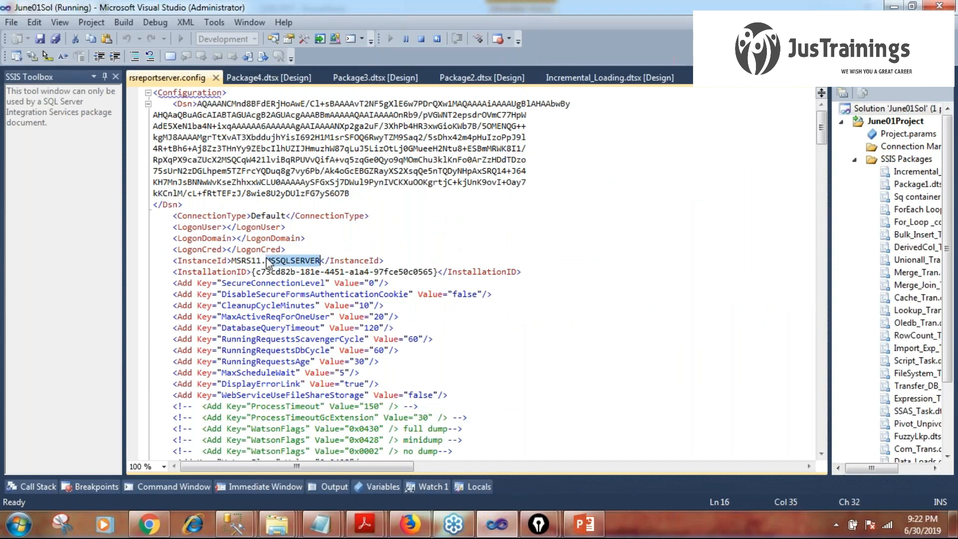
Check the ReportServerWebService application's name, its virtual directory ReportServer_June12019 and the port in its URL string
scroll(441, 254, "down", 1)
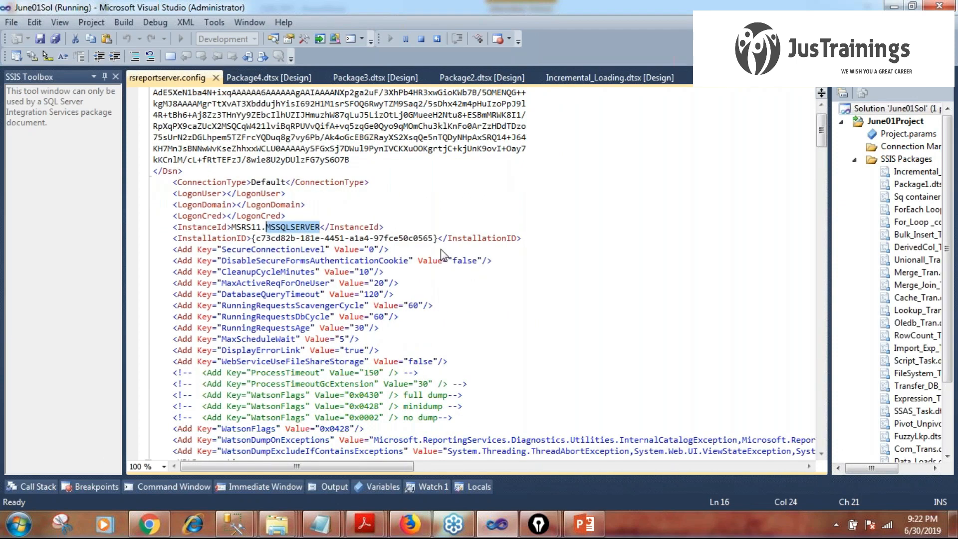
scroll(440, 249, "down", 4)
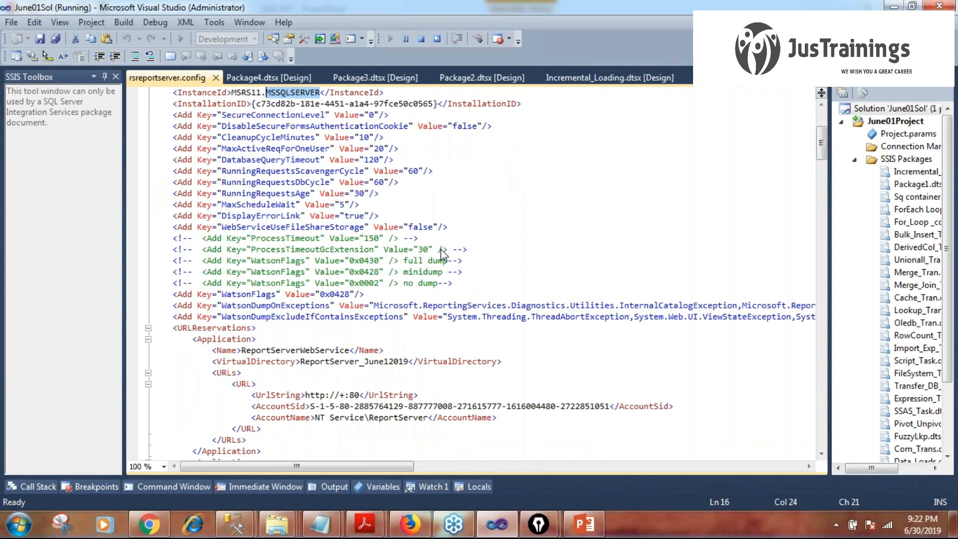
double_click(295, 350)
double_click(357, 361)
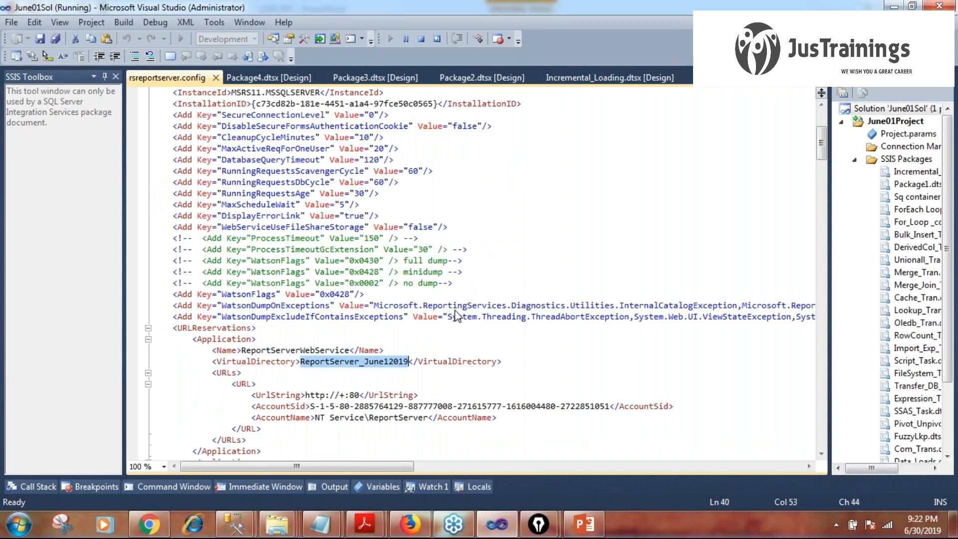
scroll(455, 310, "down", 1)
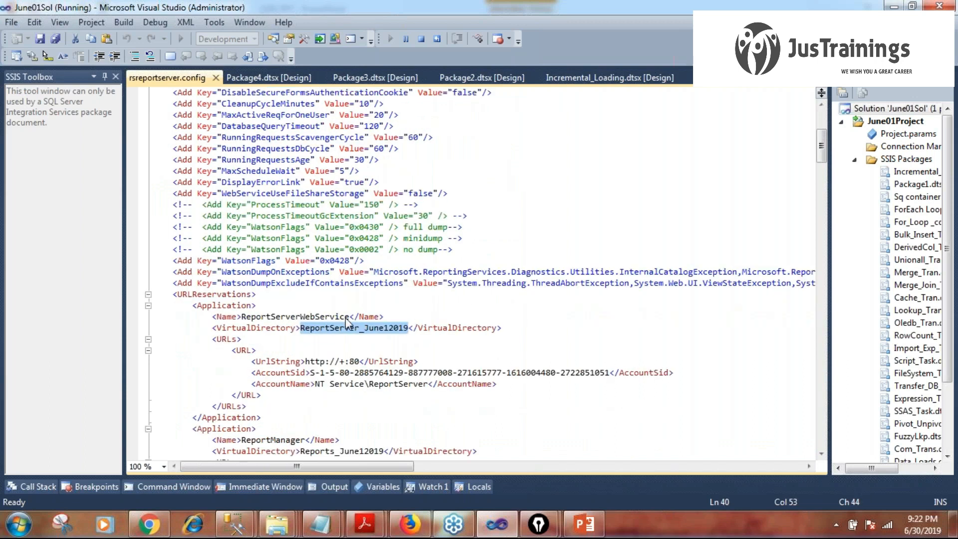
left_click(352, 363)
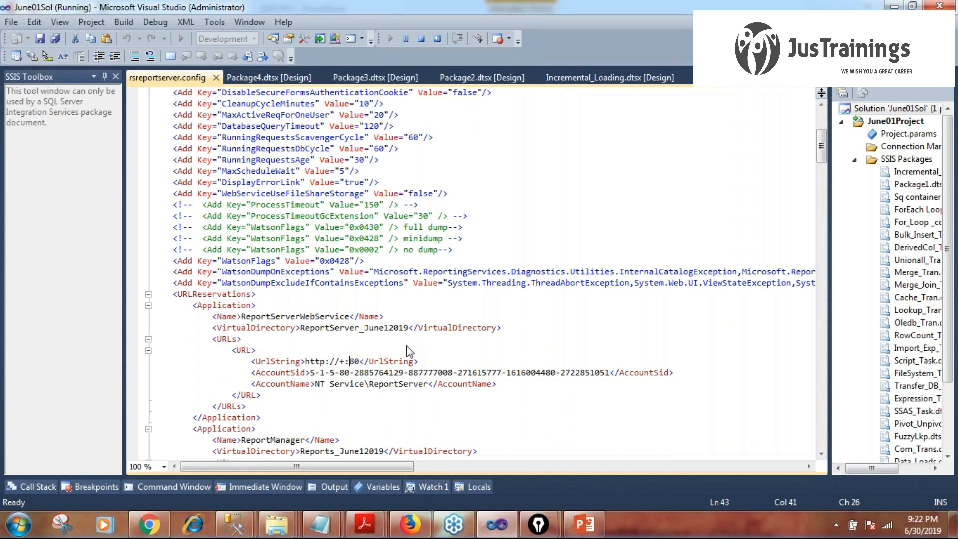
Highlight the ReportManager application's name and virtual directory Reports_June12019, and close rsreportserver.config
scroll(408, 351, "down", 2)
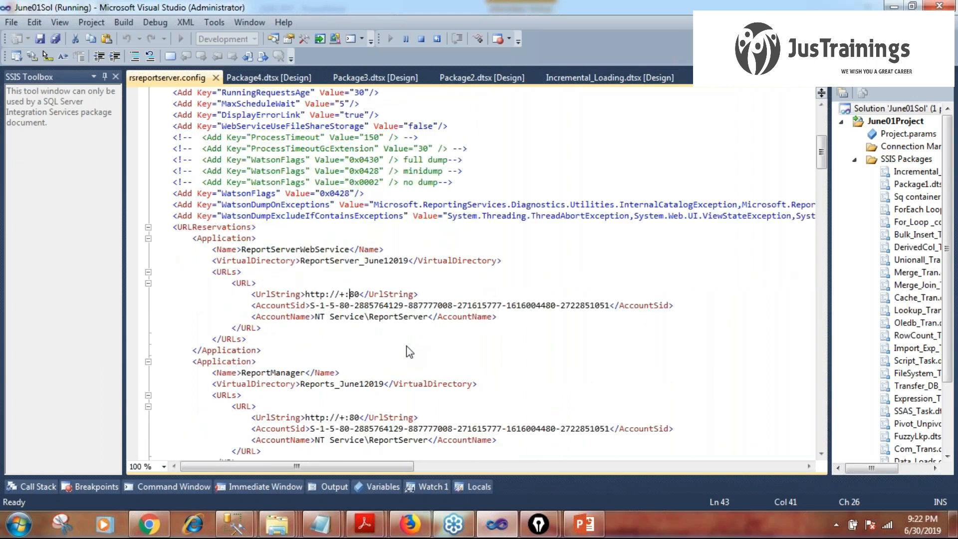
scroll(408, 350, "down", 3)
double_click(359, 284)
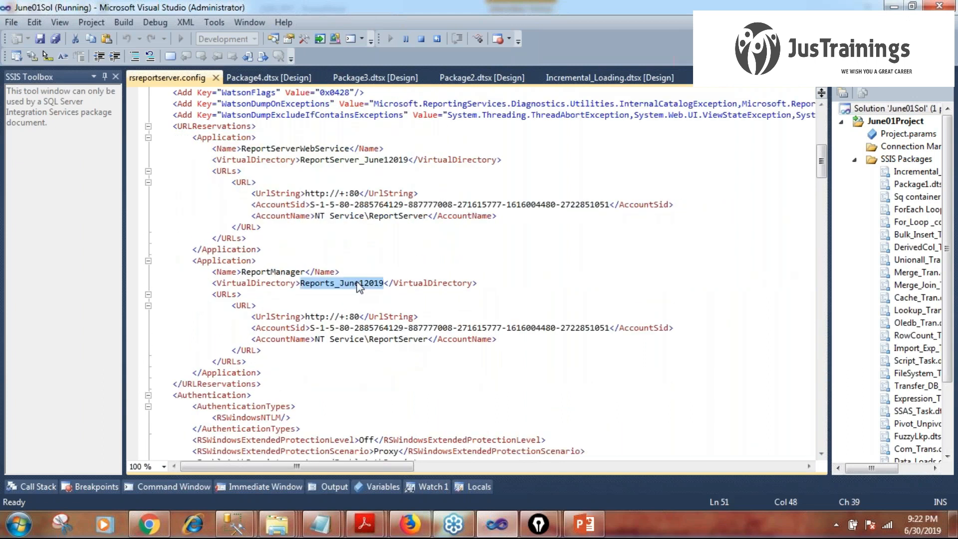
left_click(253, 273)
double_click(254, 273)
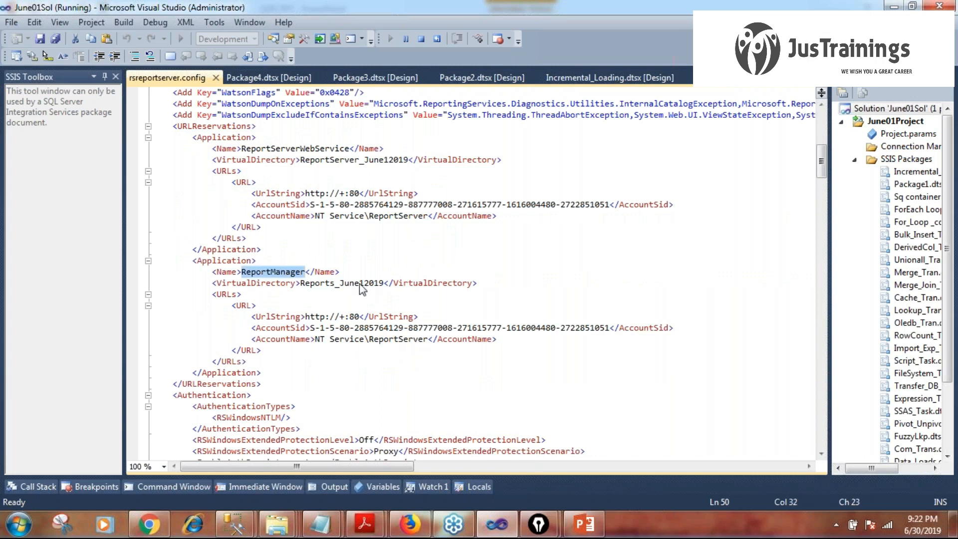
double_click(359, 284)
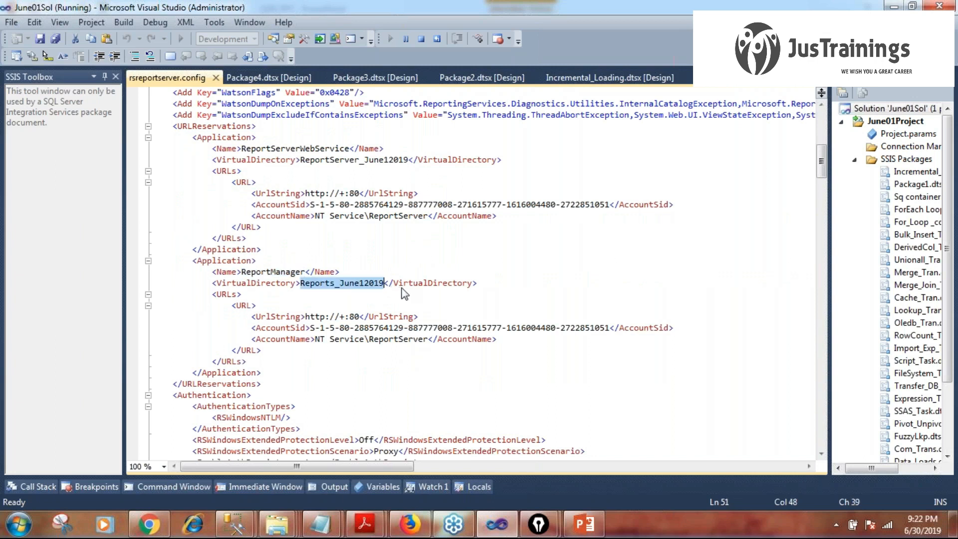
left_click(216, 78)
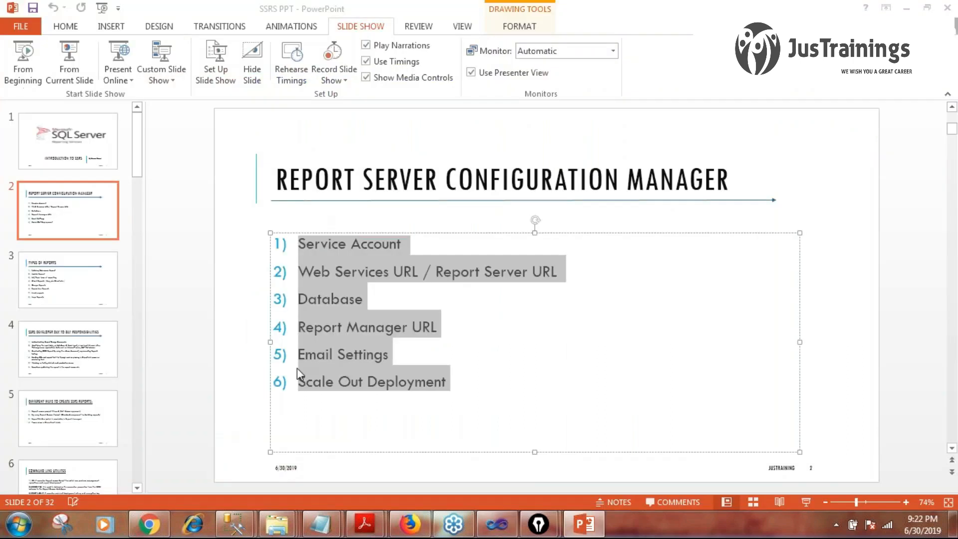
Open Reporting Services Configuration Manager from the Microsoft SQL Server 2012 configuration tools and connect to the MSSQLSERVER report server instance
left_click_drag(447, 382, 298, 243)
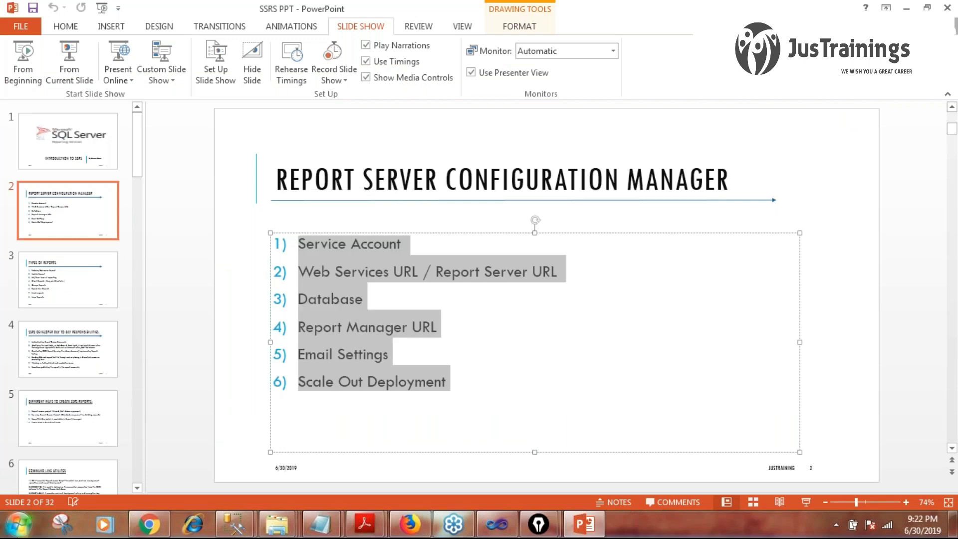
left_click(19, 524)
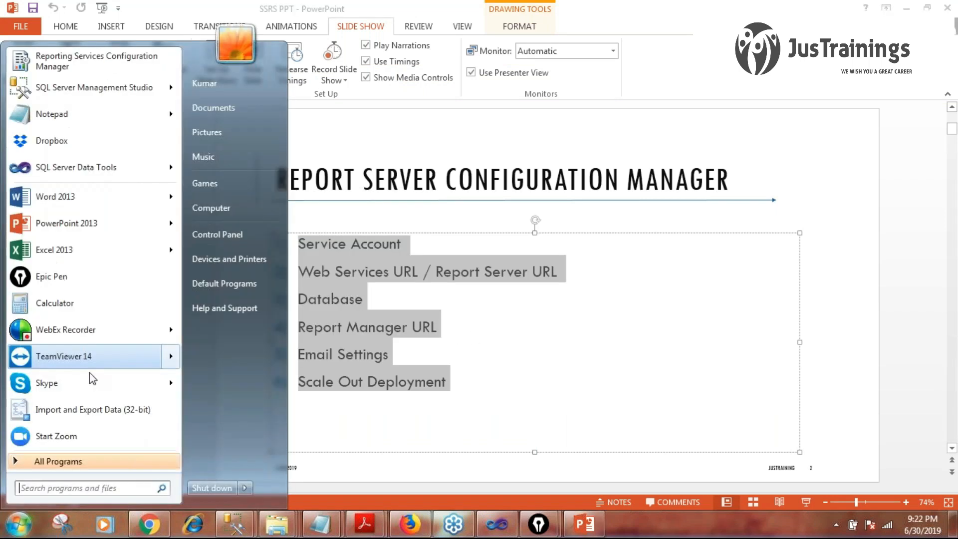
left_click(64, 459)
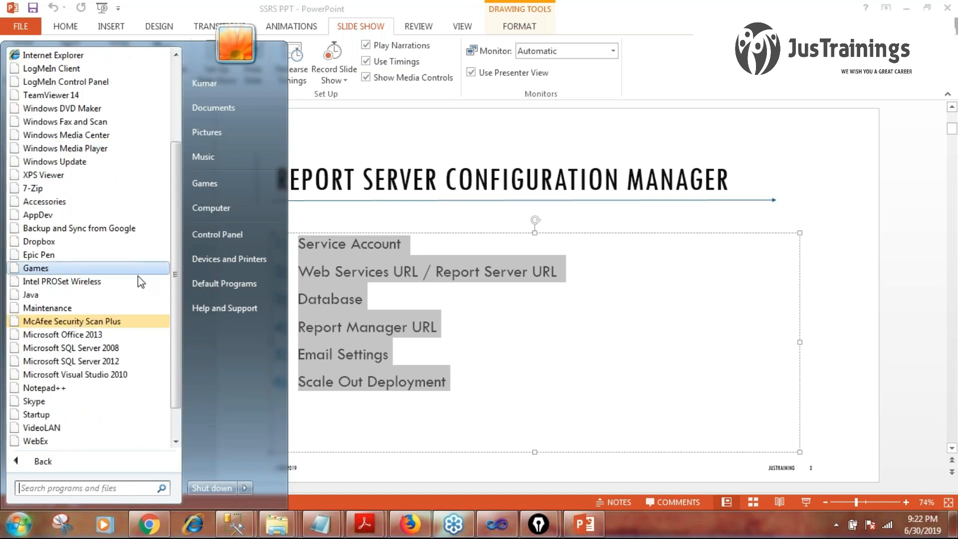
scroll(138, 276, "down", 1)
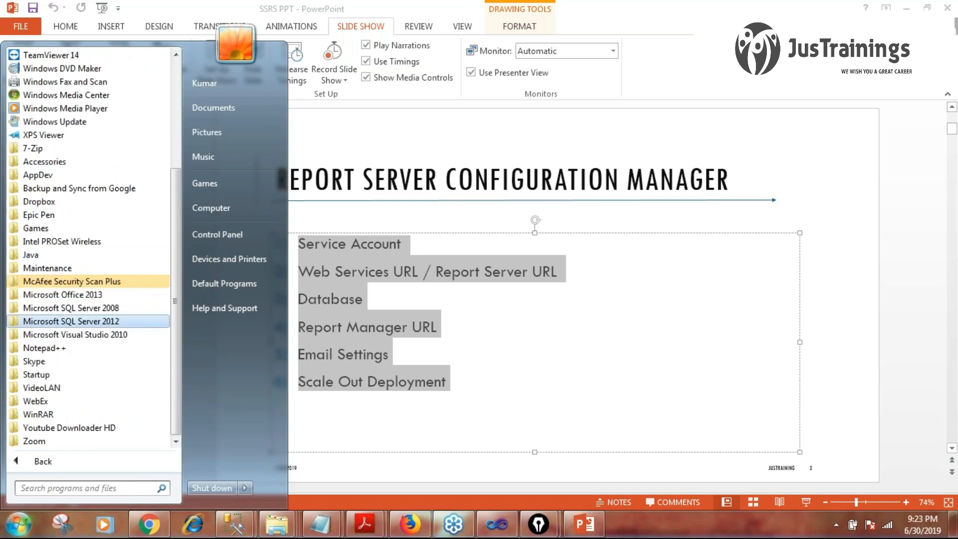
left_click(74, 321)
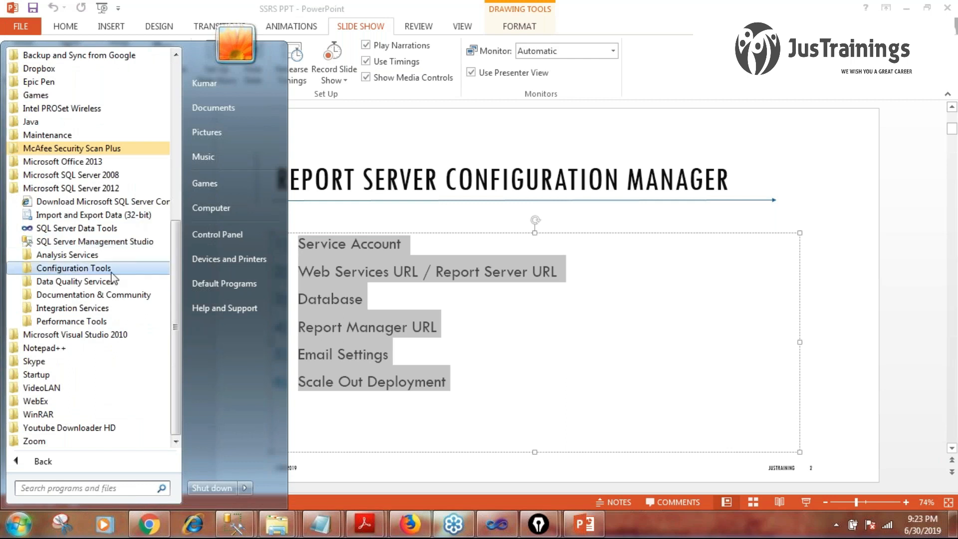
left_click(112, 273)
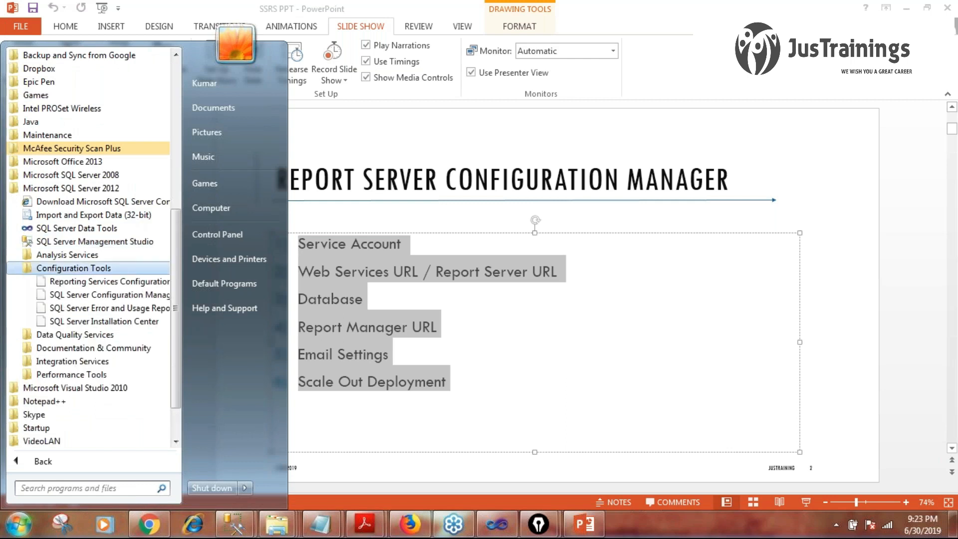
left_click(110, 282)
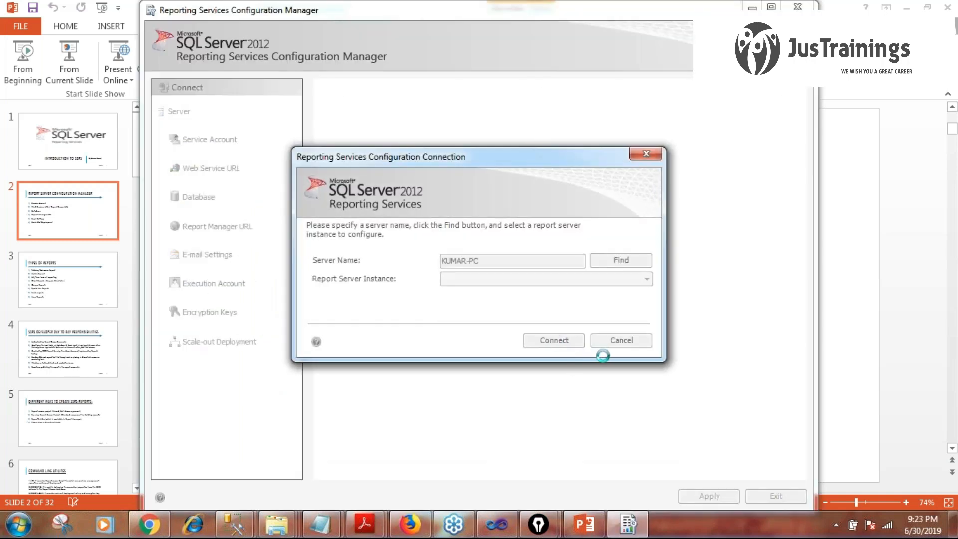
mouse_move(538, 523)
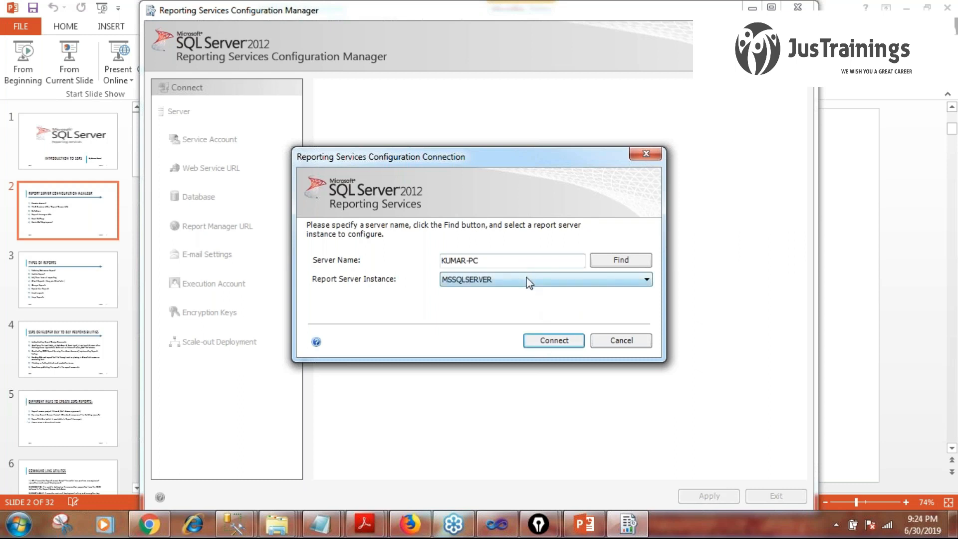
left_click(538, 339)
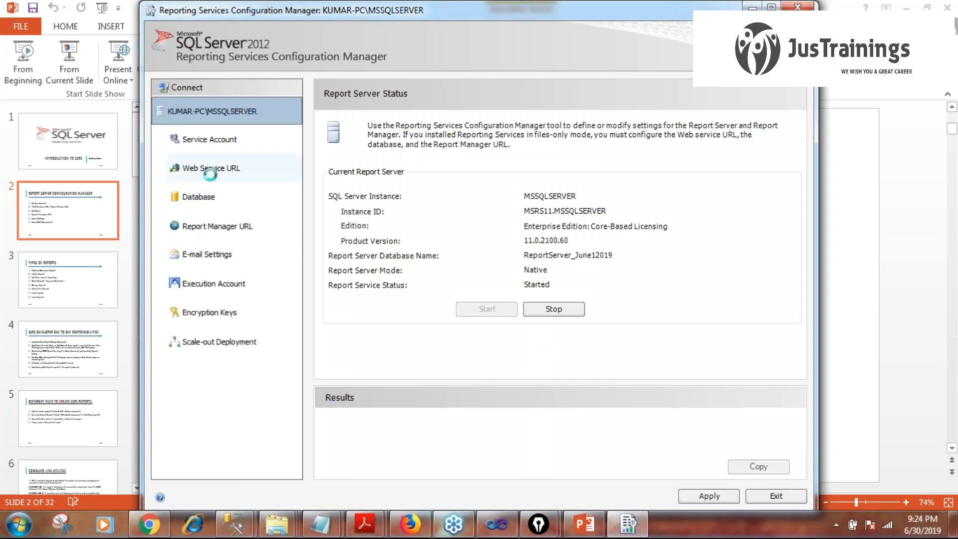
Look through the Web Service URL, Database and Report Manager URL pages, ending on the Service Account settings
left_click(210, 169)
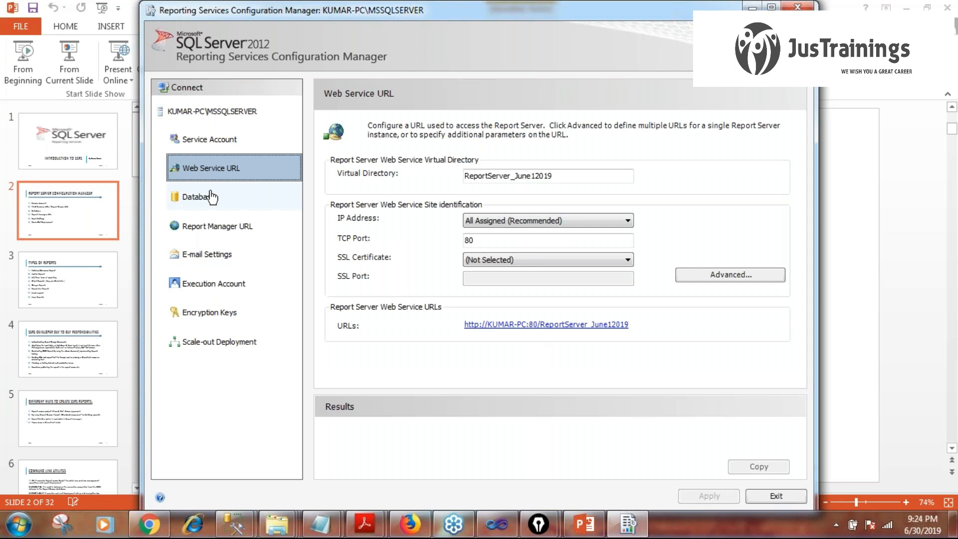
left_click(209, 197)
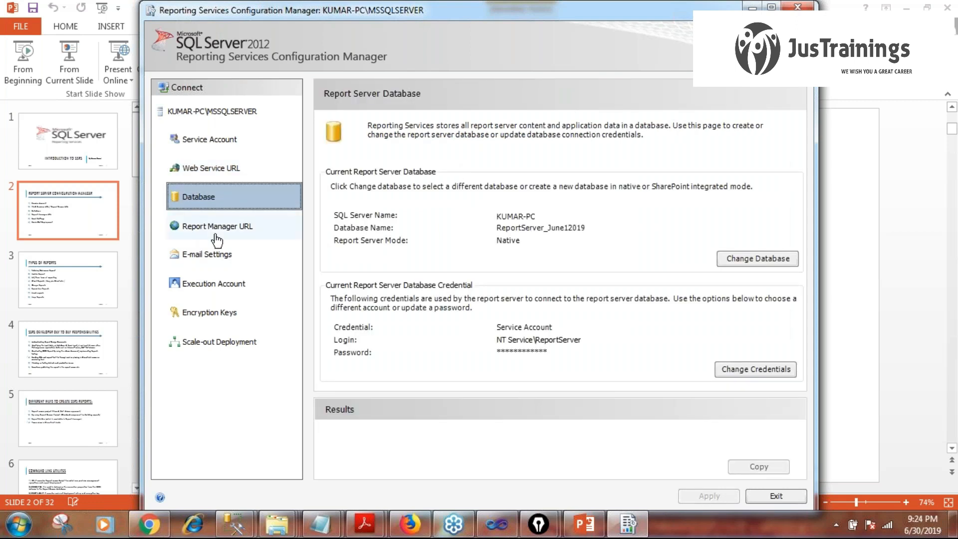
left_click(216, 232)
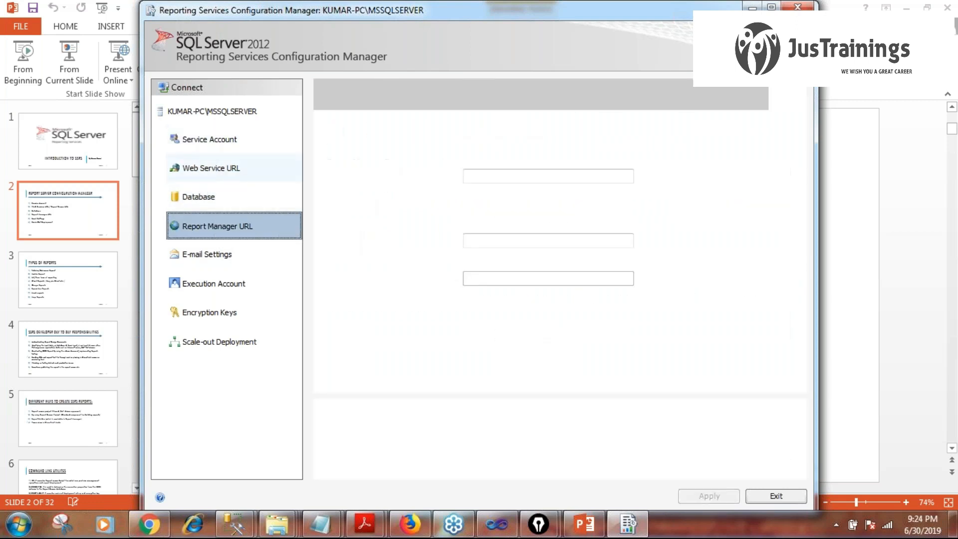
left_click(211, 168)
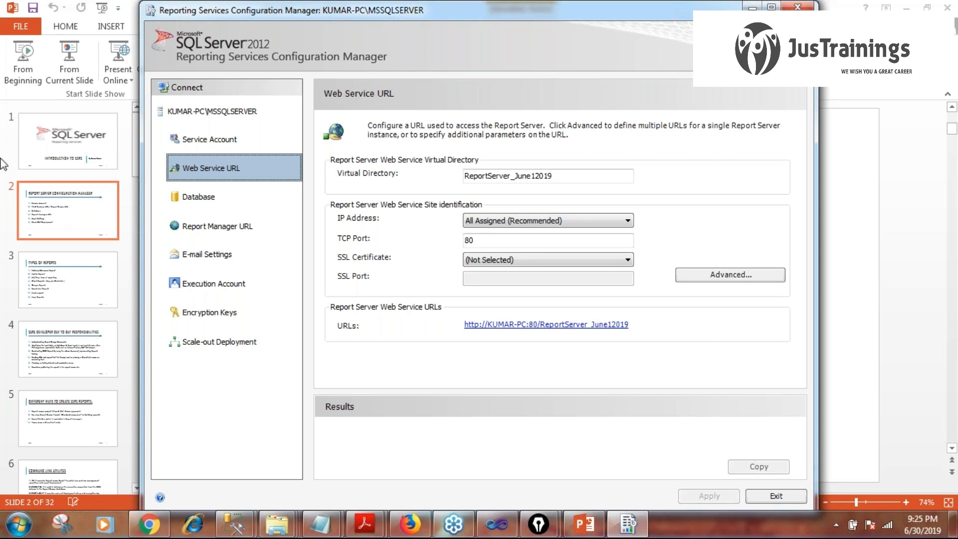
left_click(173, 141)
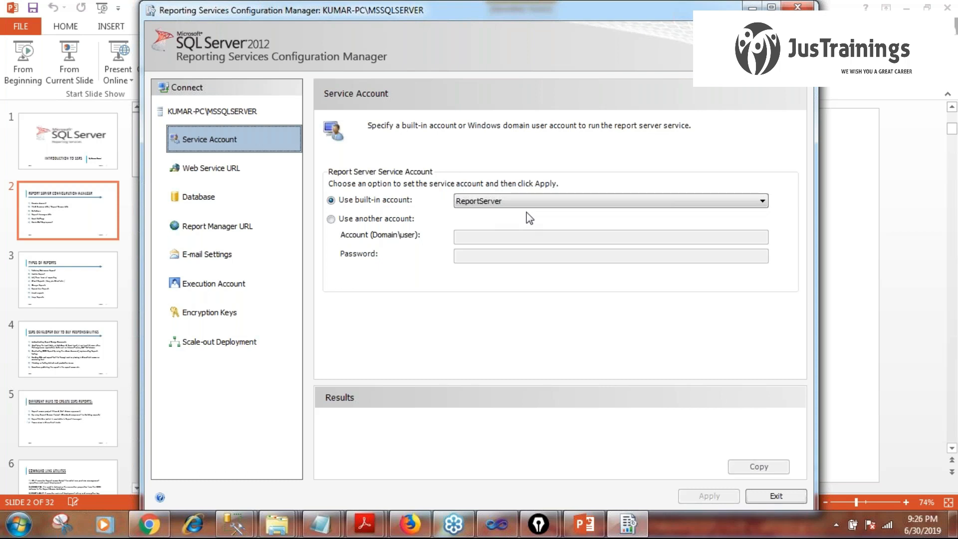
Show the Web Service URL settings and highlight the virtual directory ReportServer_June12019 and the TCP port
left_click(247, 175)
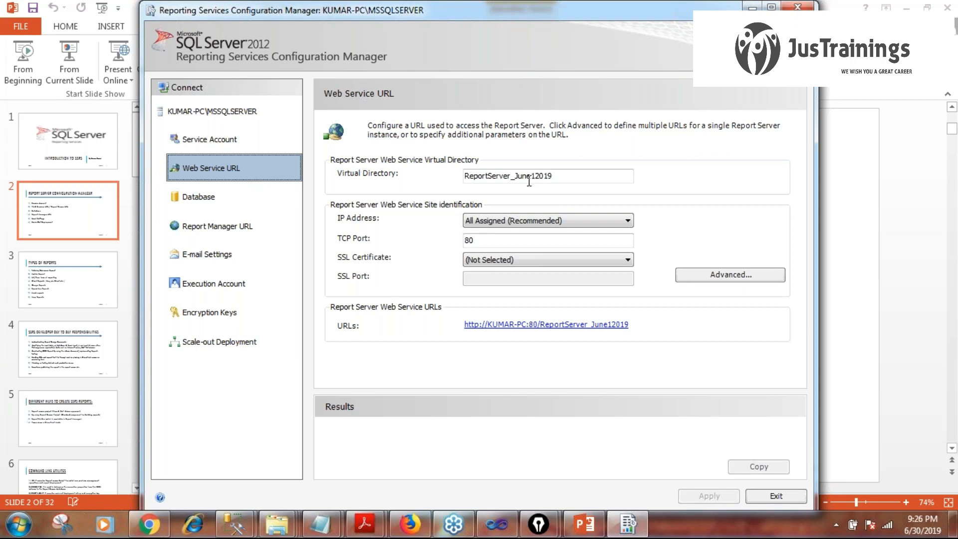
left_click_drag(562, 178, 398, 172)
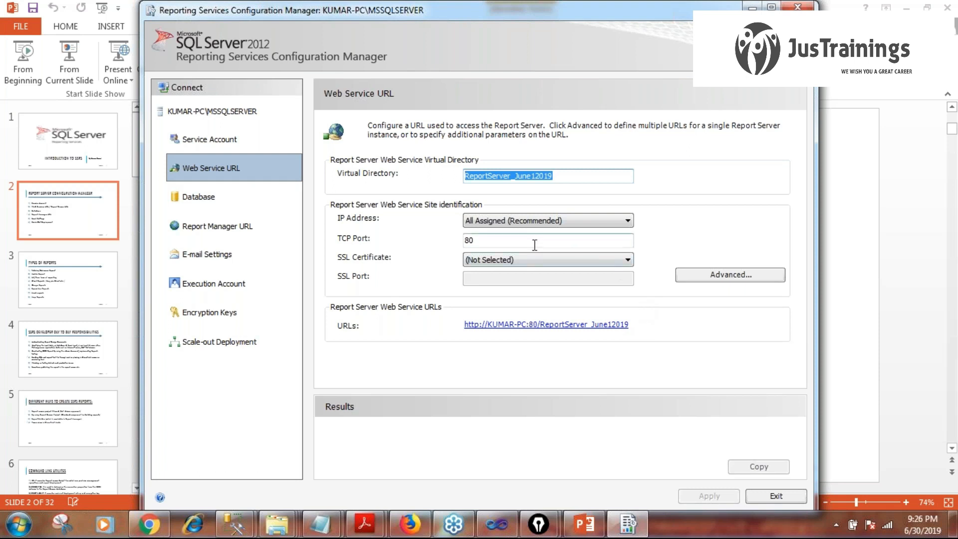
left_click_drag(481, 243, 407, 233)
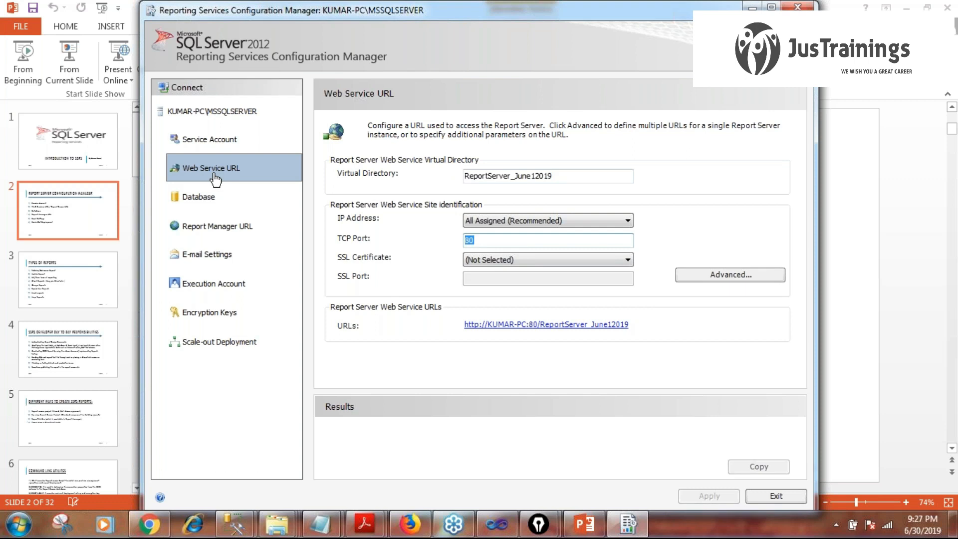
View the Database settings, and switch to SQL Server Management Studio to point out the ReportServer and ReportServerTempDB databases
left_click(209, 201)
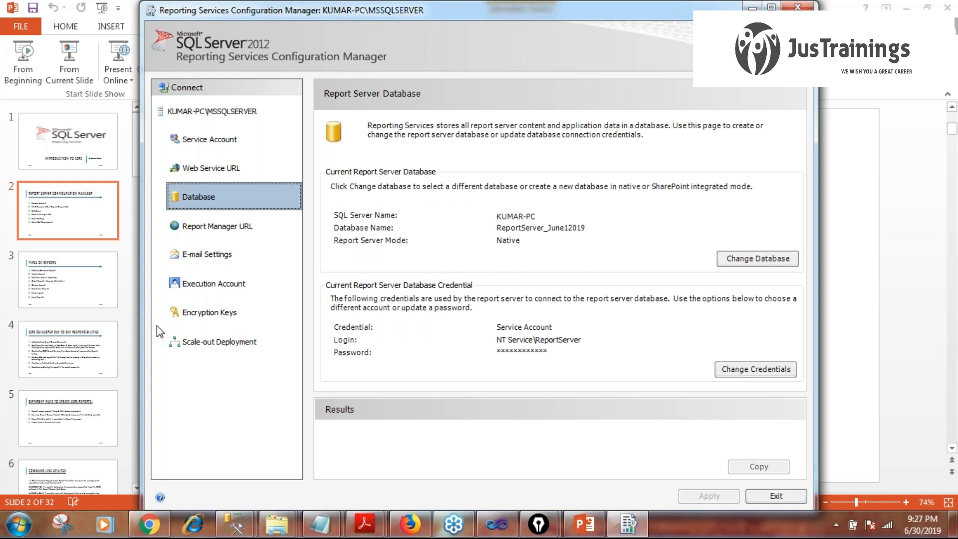
left_click(235, 524)
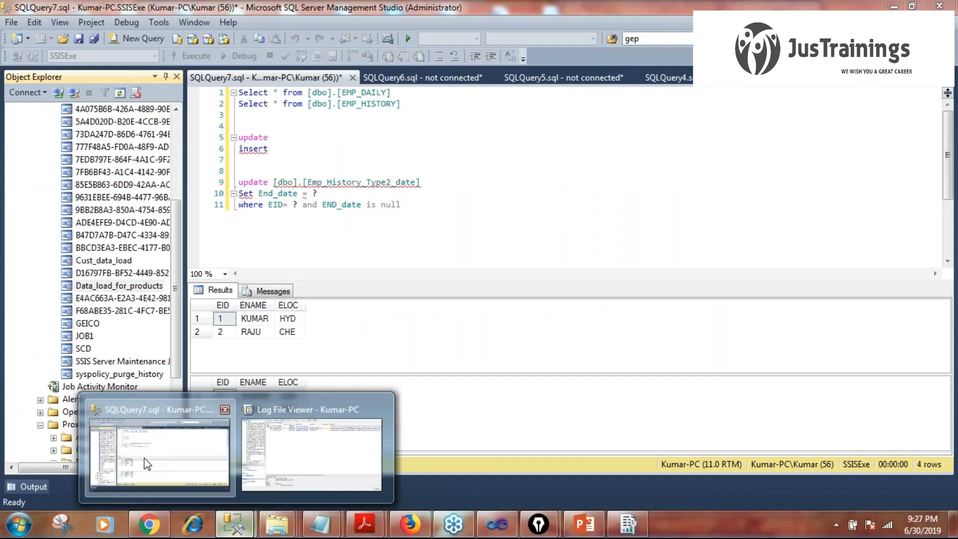
left_click(146, 464)
scroll(59, 301, "up", 5)
left_click(27, 210)
left_click(27, 122)
left_click(108, 227)
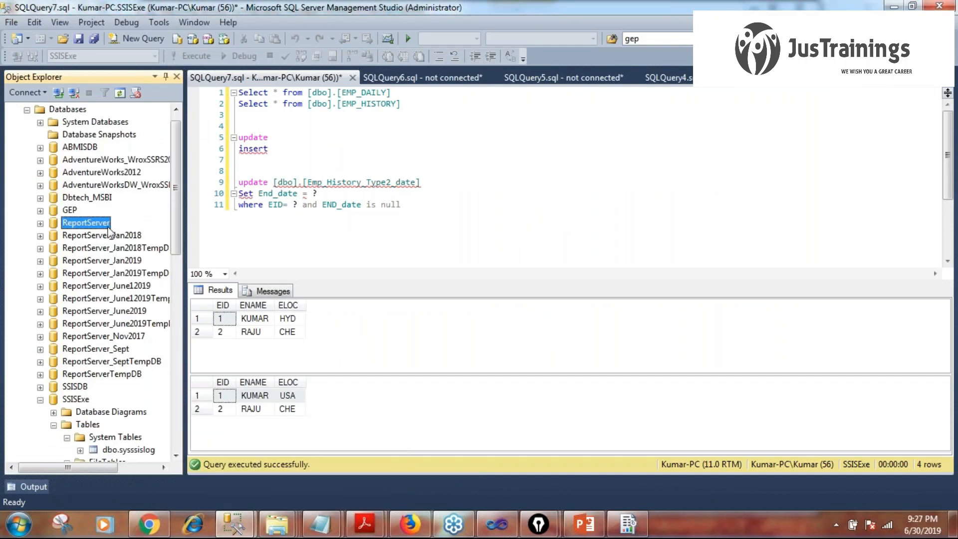
left_click(90, 376)
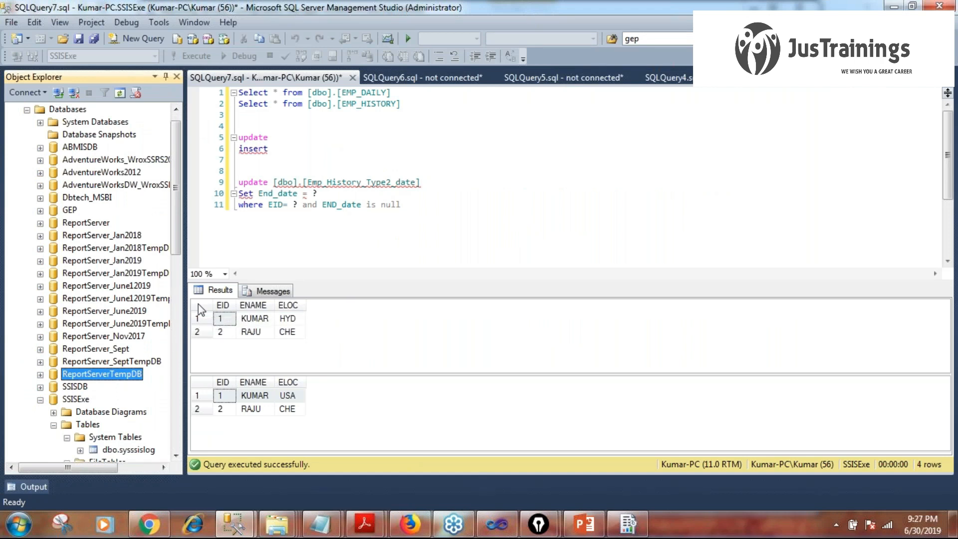
Return to Reporting Services Configuration Manager and highlight the virtual directory Reports_June12019 in the Report Manager URL settings
key("alt+Tab")
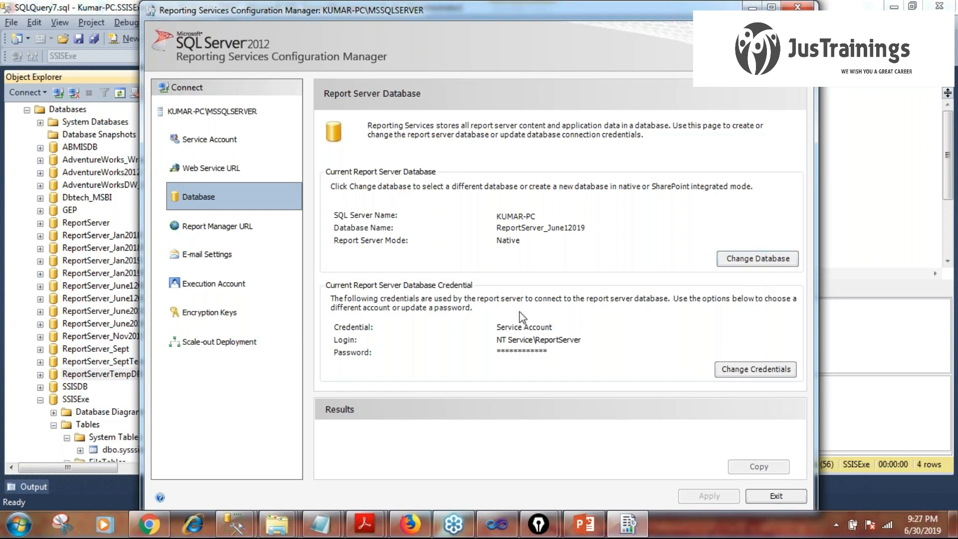
left_click(228, 233)
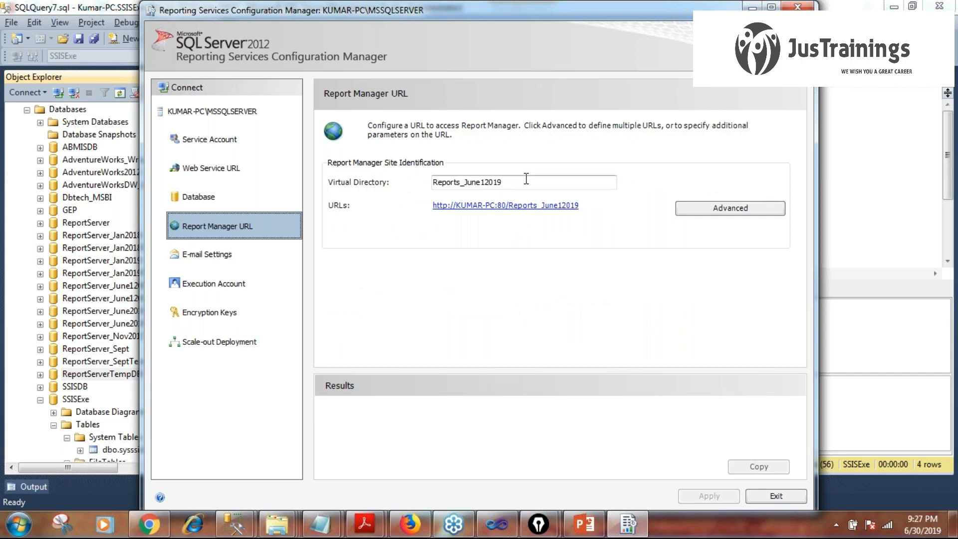
left_click_drag(523, 181, 433, 200)
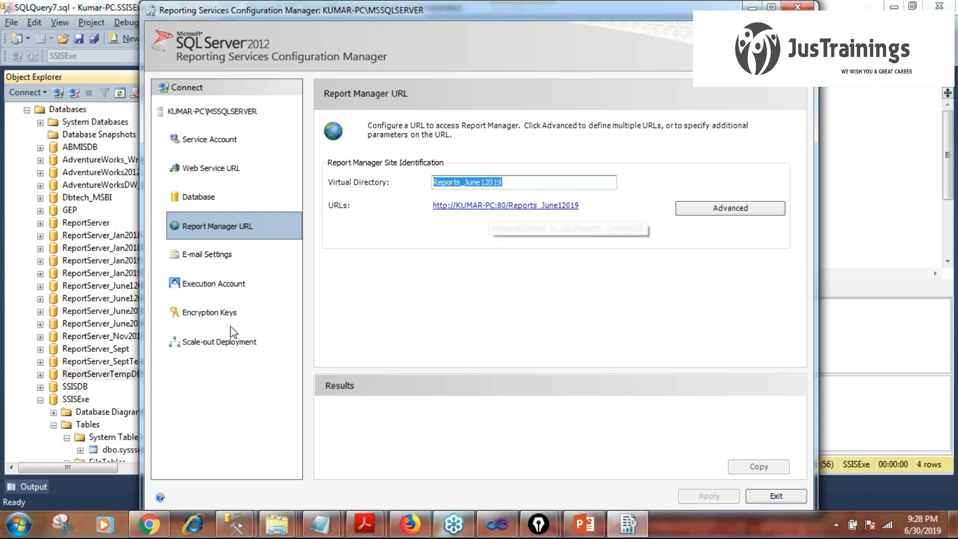
View the E-mail Settings, Execution Account and Scale-out Deployment pages of the report server configuration
left_click(219, 255)
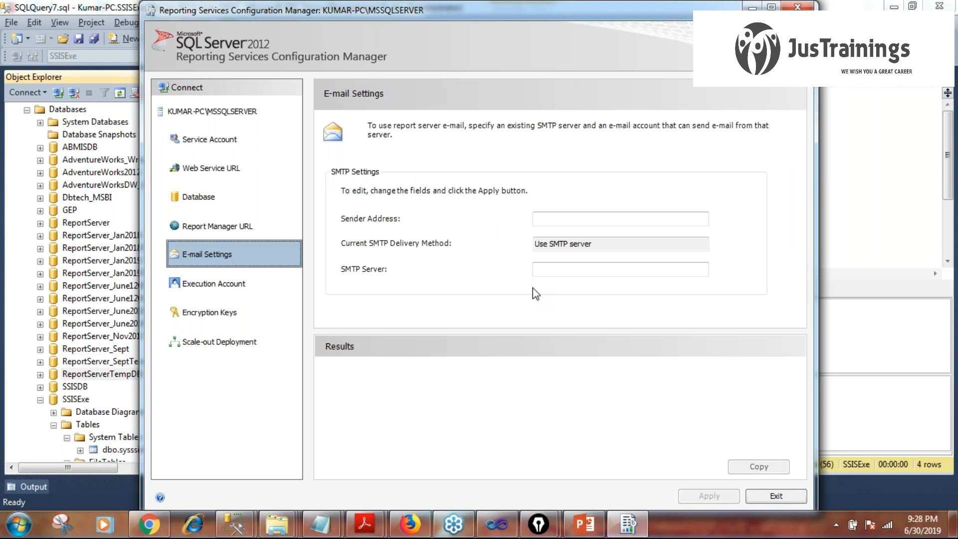
left_click(233, 300)
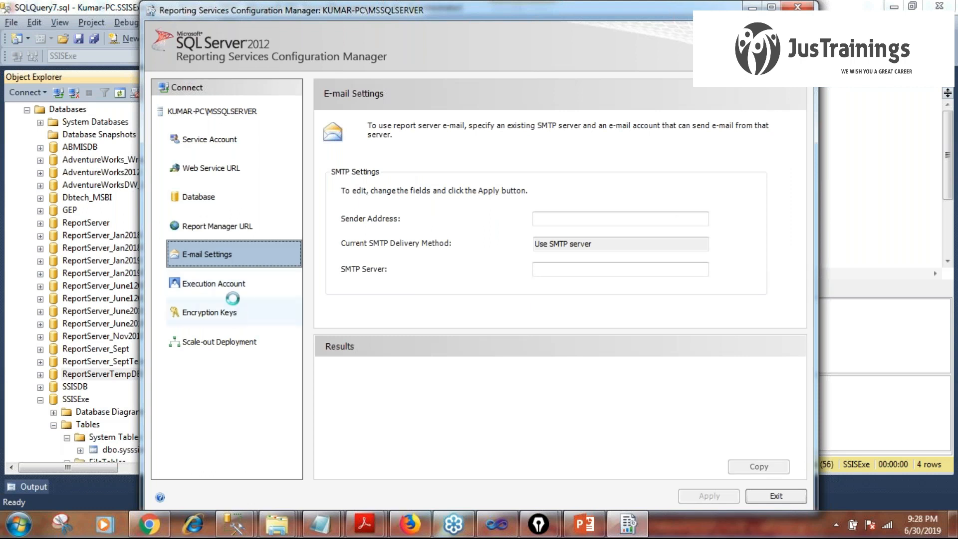
left_click(221, 288)
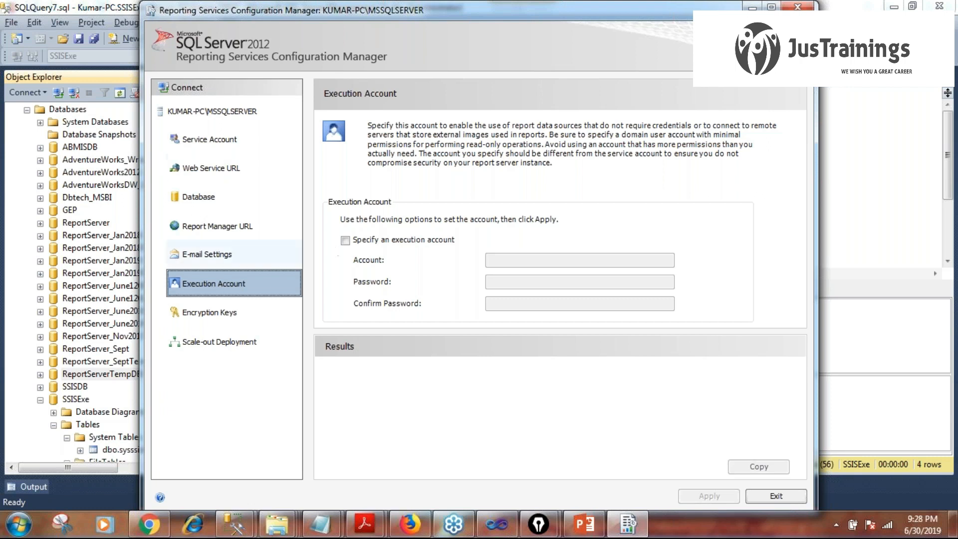
left_click(211, 168)
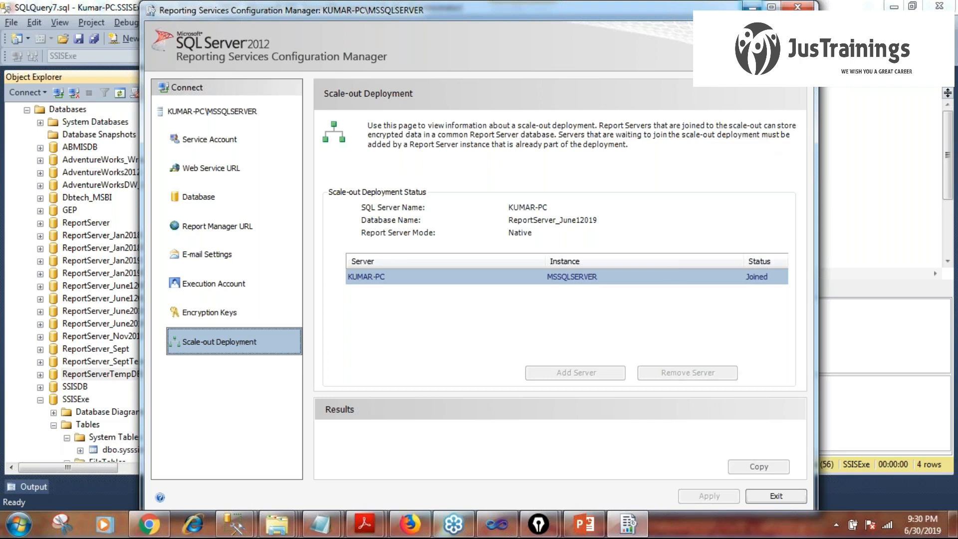
left_click(752, 7)
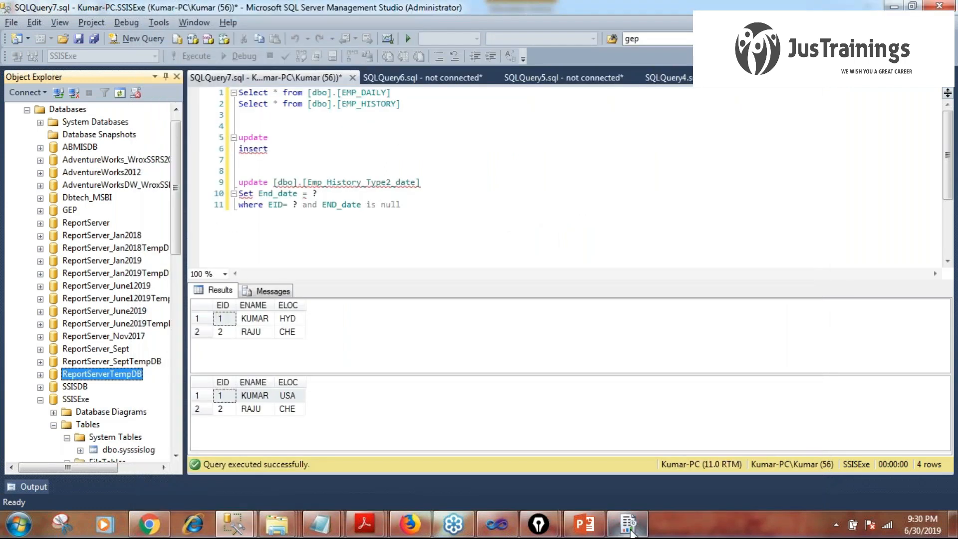
left_click(629, 530)
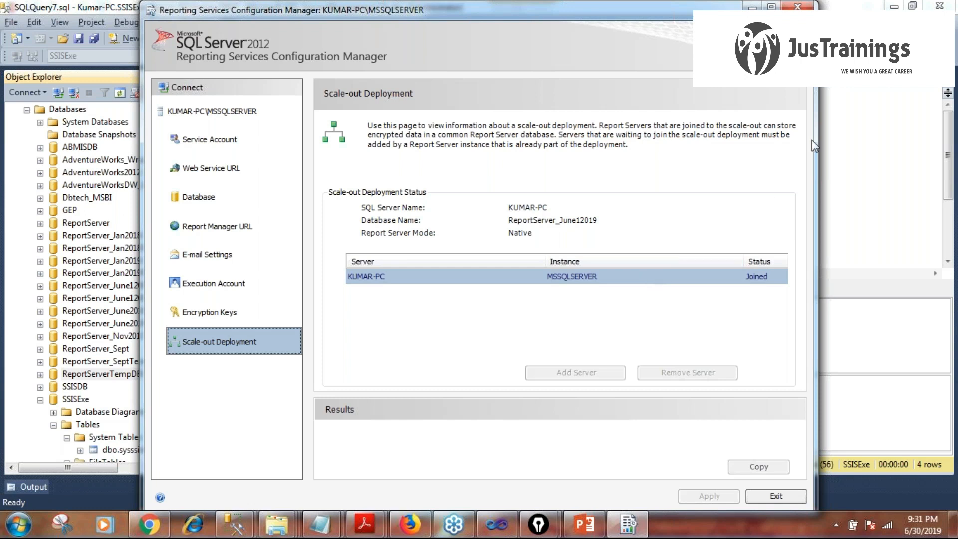
Switch to the PowerPoint presentation and present slide 4, SSRS Developer Day to Day Responsibilities, full screen before returning to editing view
left_click(603, 520)
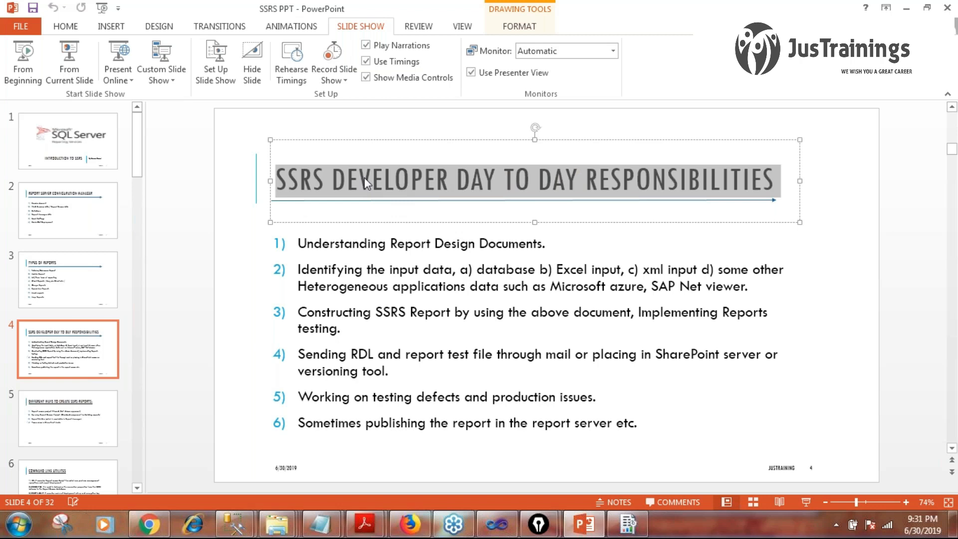
key("shift+F5")
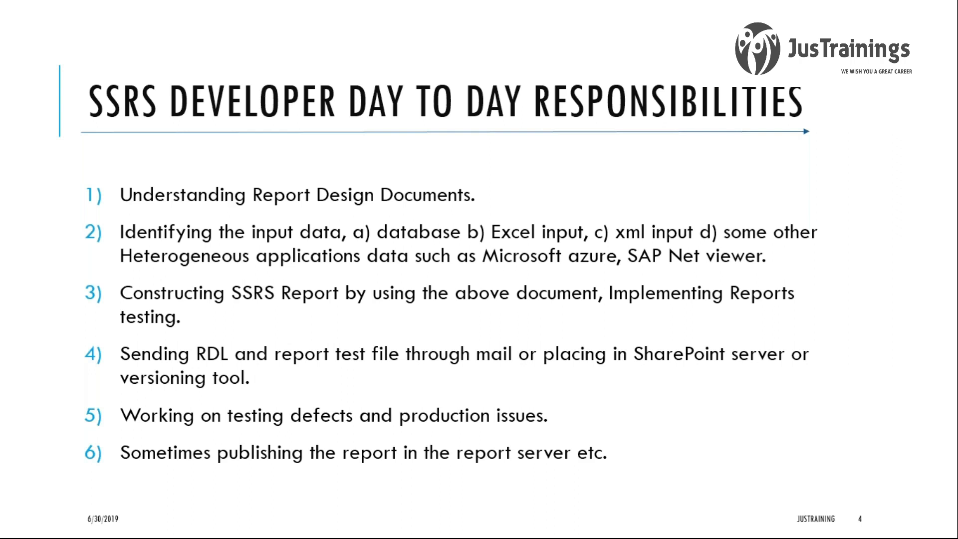
key("Escape")
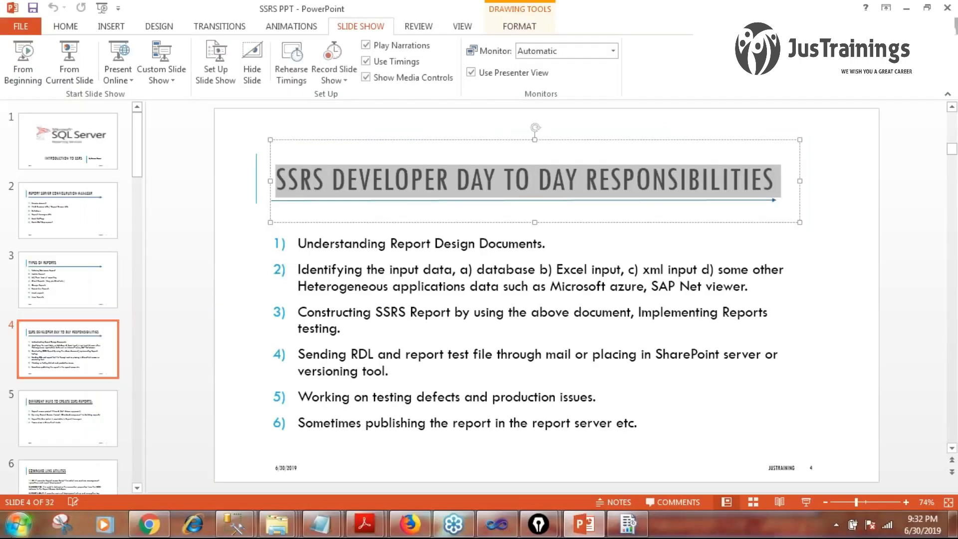
Switch to the Template_Reporting_Detail_Design document in Word and examine its Functional Design sections
key("alt+Tab")
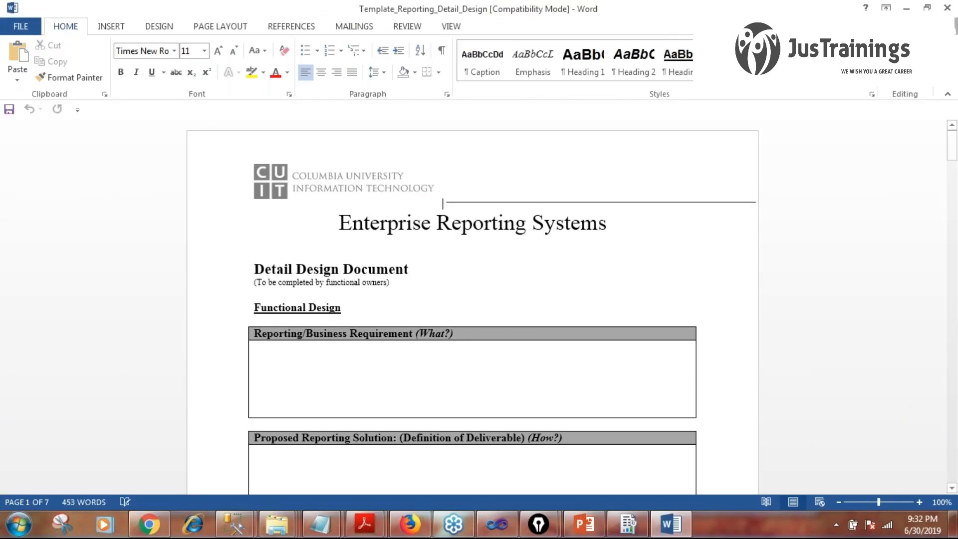
scroll(379, 219, "down", 1)
scroll(350, 249, "down", 2)
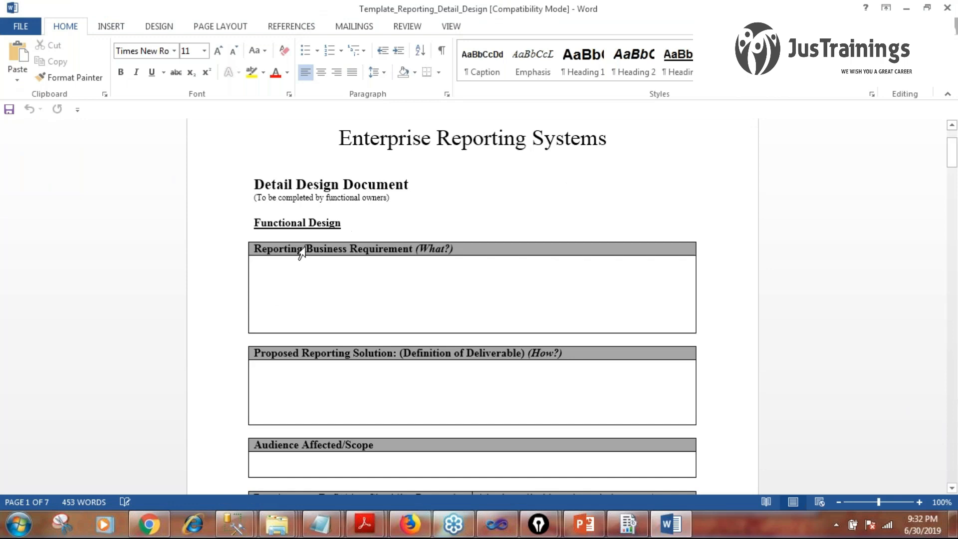
Review the Detail Design Document's opening sections and highlight the Reporting/Business Requirement heading under Functional Design
scroll(302, 251, "down", 1)
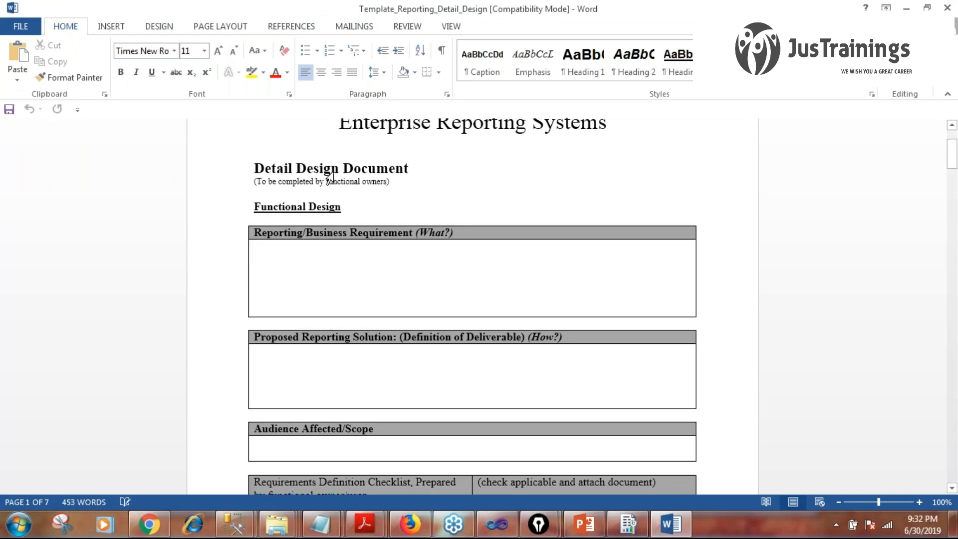
left_click(286, 181)
scroll(286, 182, "down", 4)
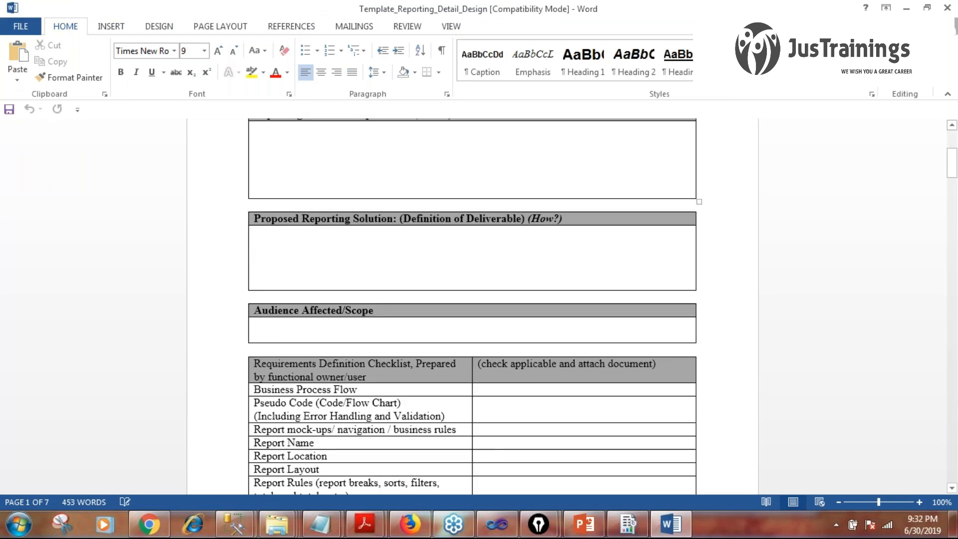
scroll(275, 199, "up", 3)
double_click(275, 199)
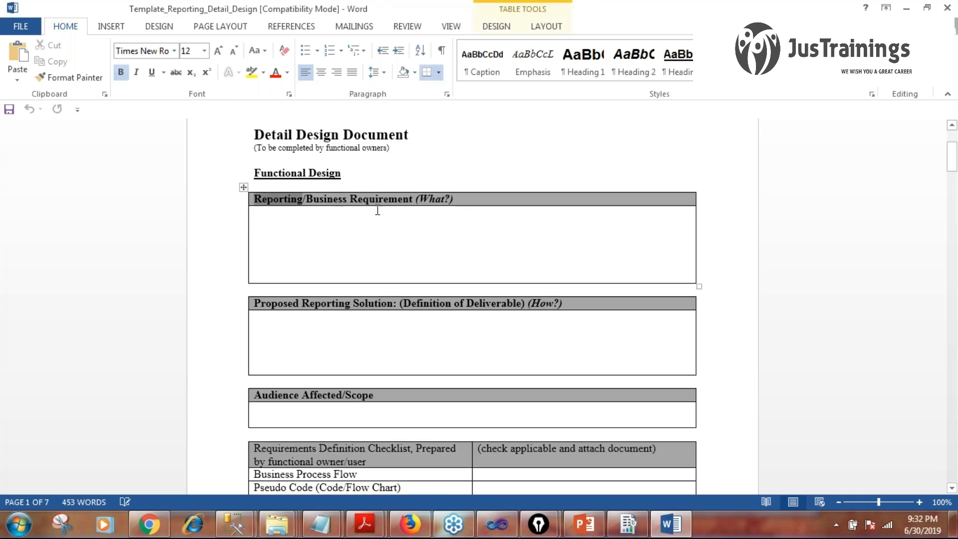
left_click_drag(413, 201, 284, 195)
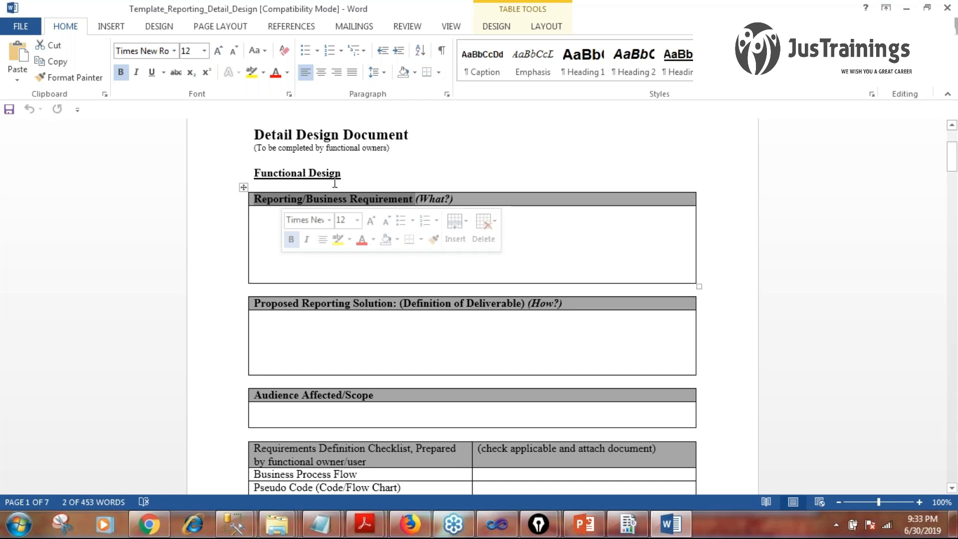
Examine the Requirements Definition Checklist, highlighting its heading and the entries from Pseudo Code through Report or Interface Data Map
scroll(335, 183, "down", 7)
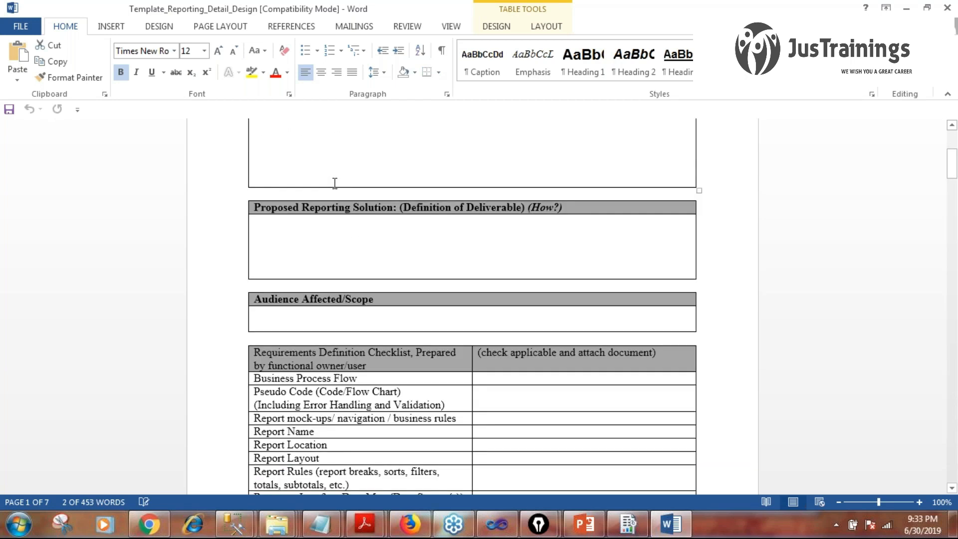
scroll(335, 183, "down", 2)
left_click_drag(269, 179, 403, 192)
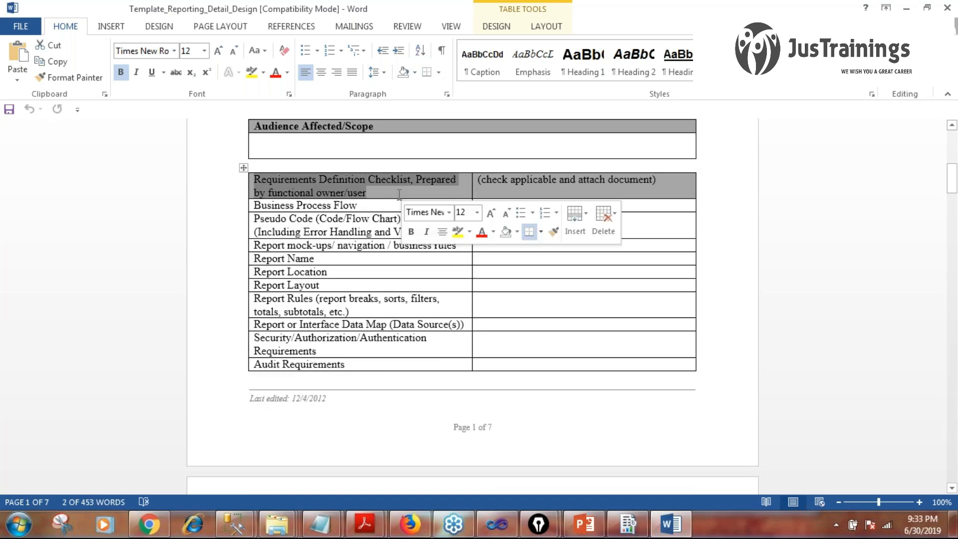
left_click_drag(254, 218, 373, 231)
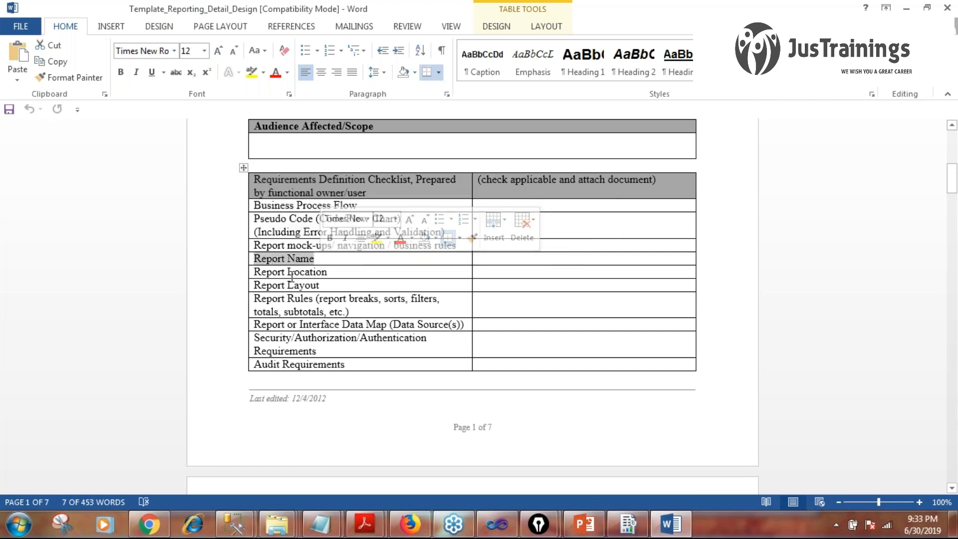
left_click_drag(288, 273, 335, 274)
left_click_drag(254, 286, 437, 299)
triple_click(283, 300)
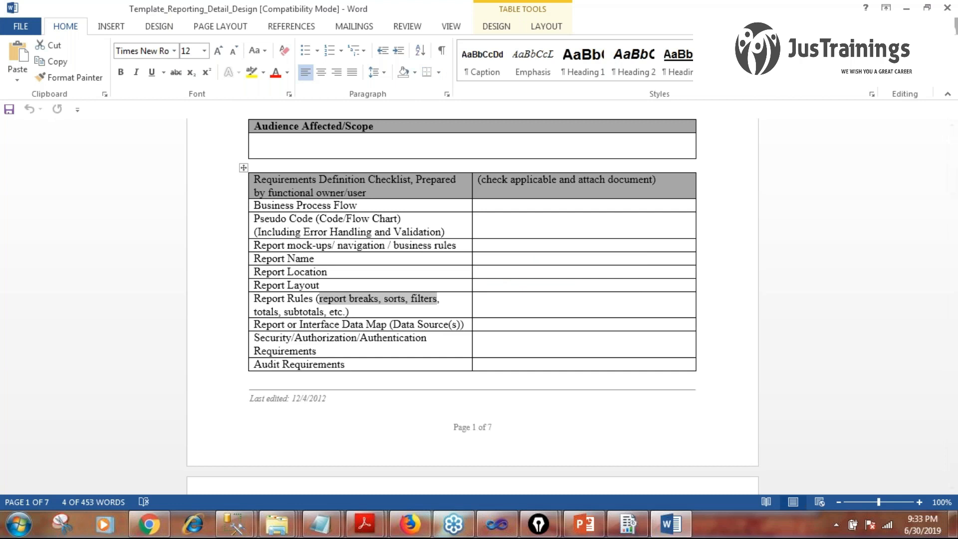
left_click_drag(253, 324, 448, 325)
scroll(507, 269, "down", 1)
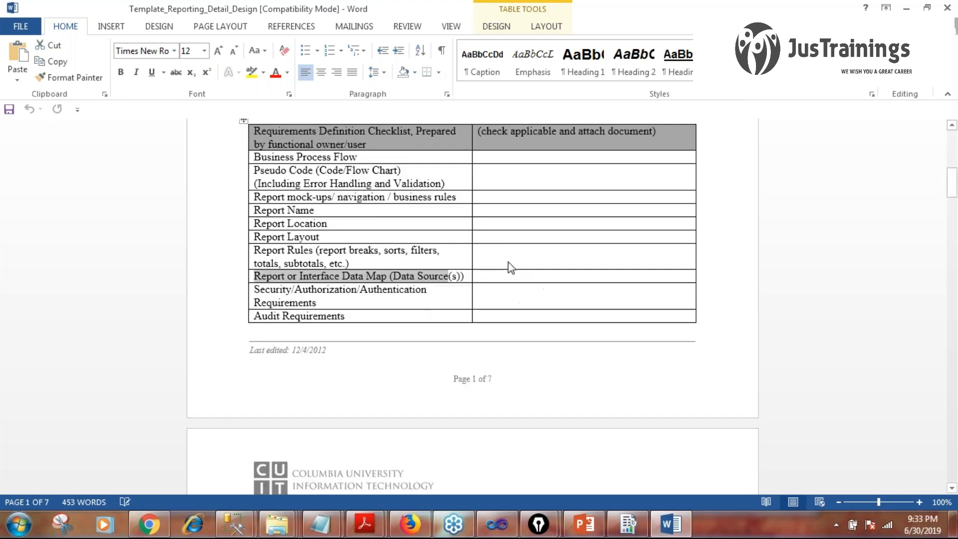
scroll(511, 268, "down", 3)
scroll(512, 269, "up", 4)
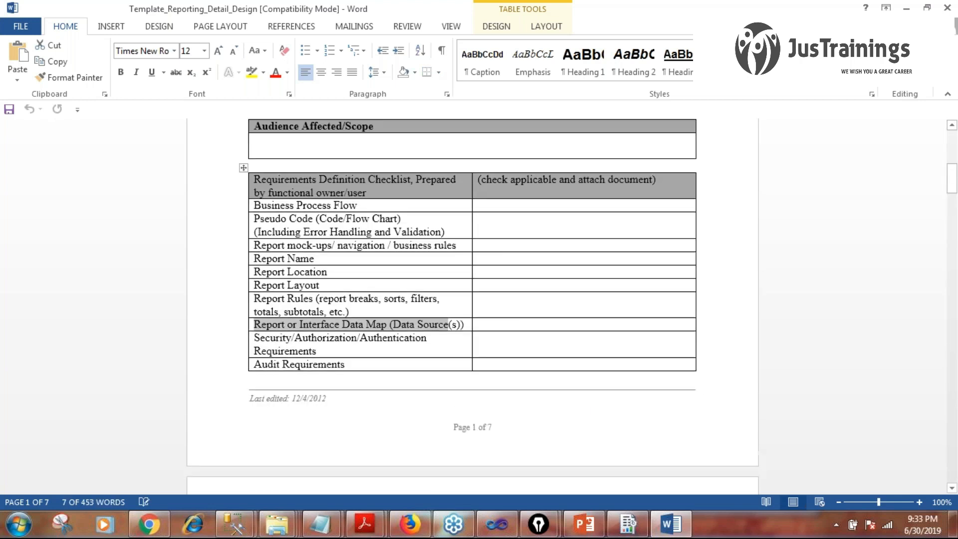
Find the Sample Report Layout on page 3 and highlight the whole layout grid
scroll(511, 268, "down", 12)
scroll(506, 250, "down", 8)
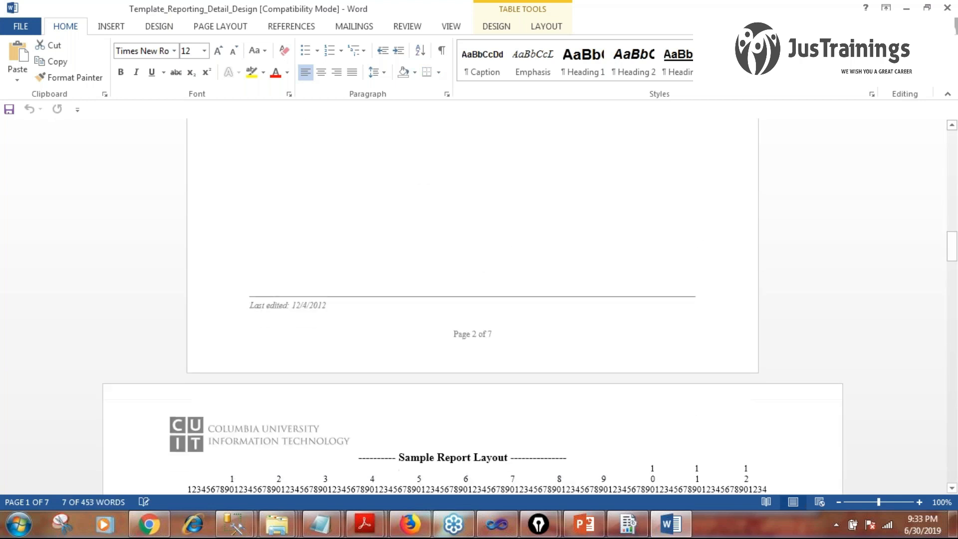
scroll(509, 253, "down", 4)
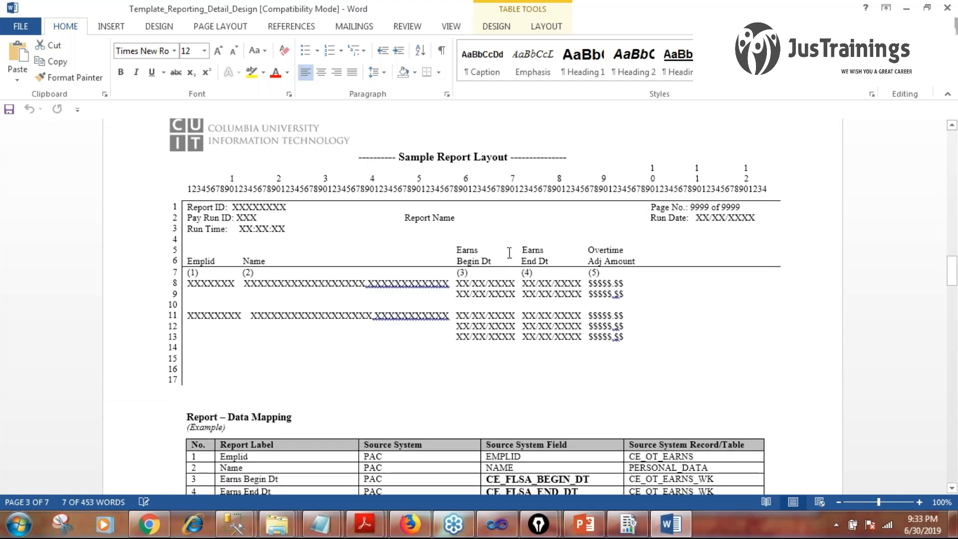
scroll(508, 253, "up", 3)
left_click_drag(250, 228, 530, 406)
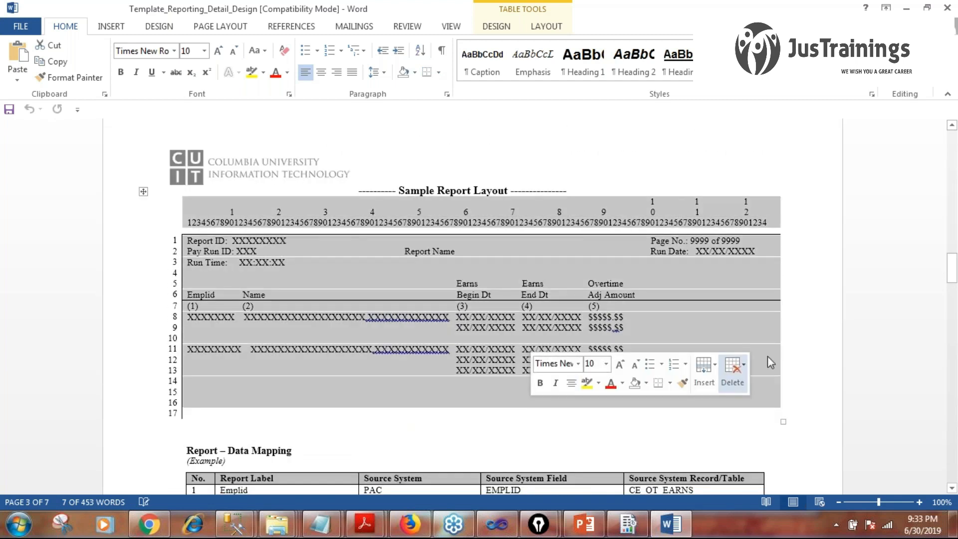
left_click(857, 291)
Highlight the Report ID and Run Date header fields of the sample layout, undoing any accidental row resize
left_click_drag(206, 240, 257, 268)
left_click(516, 254)
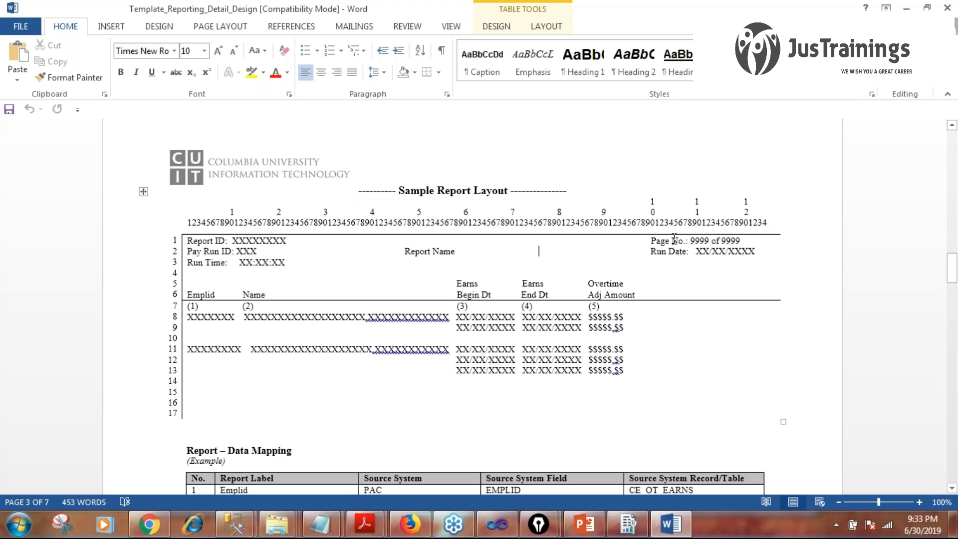
mouse_move(652, 240)
left_mouse_down()
mouse_move(717, 241)
mouse_move(652, 251)
left_mouse_up()
scroll(448, 323, "down", 1)
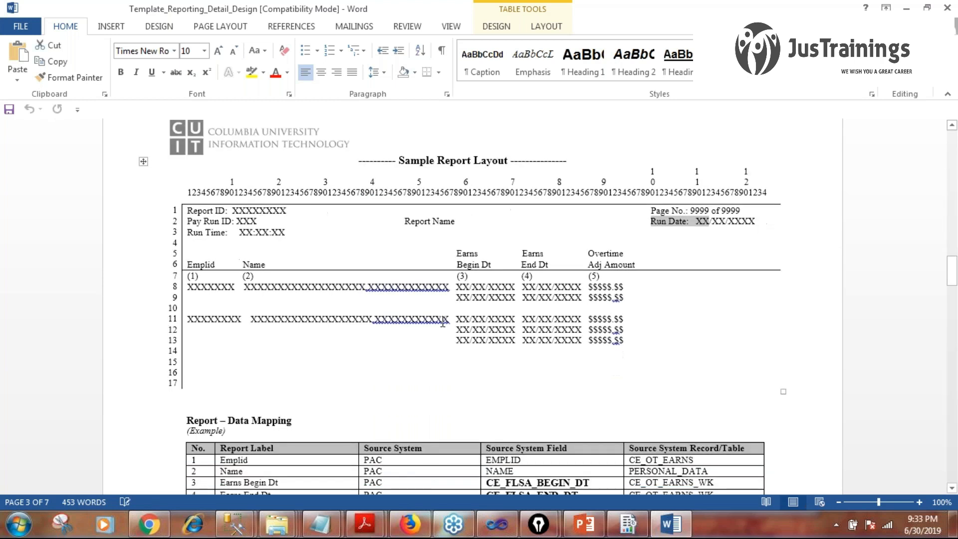
scroll(442, 322, "down", 1)
left_click_drag(504, 221, 504, 272)
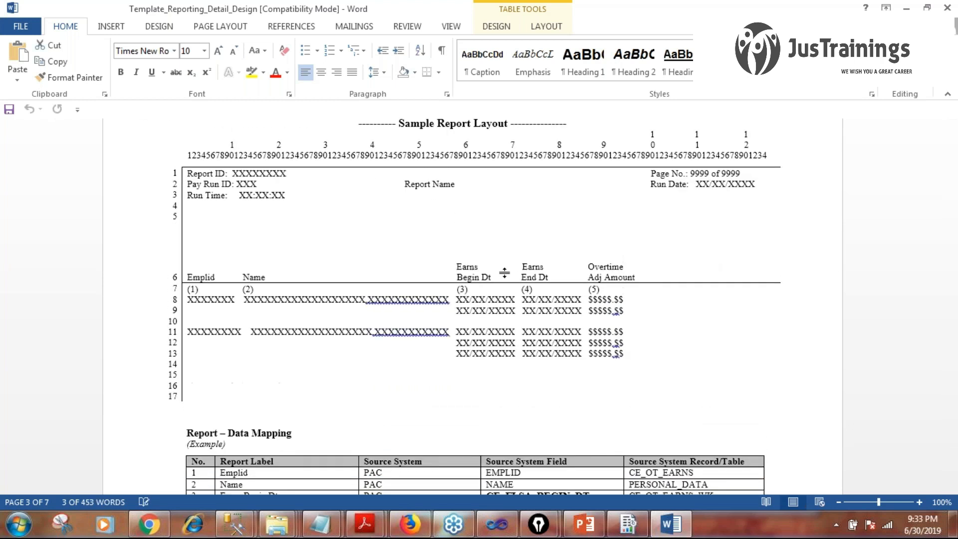
key("ctrl+z")
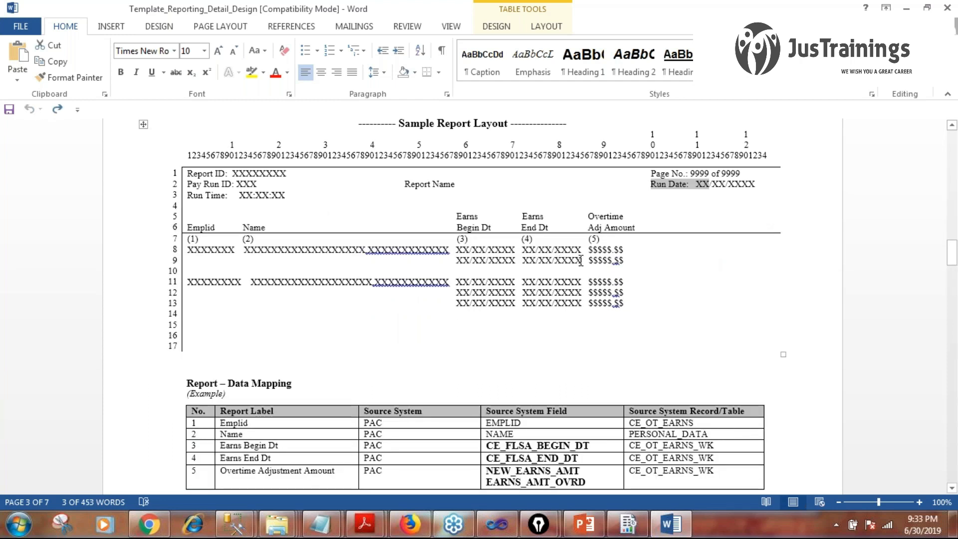
Trace the Emplid column to source system PAC and field EMPLID in the Report – Data Mapping table, and highlight the mapping rows
scroll(580, 260, "down", 3)
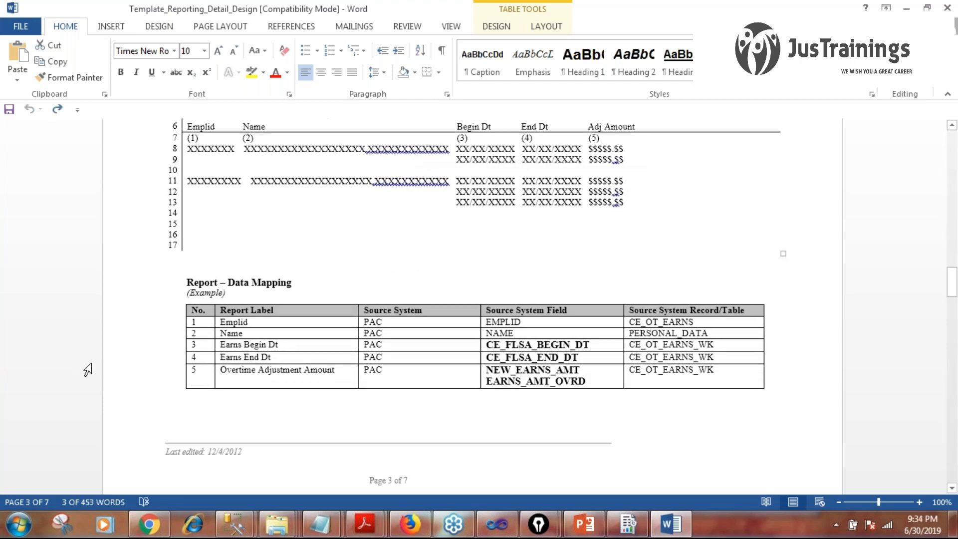
scroll(263, 333, "up", 3)
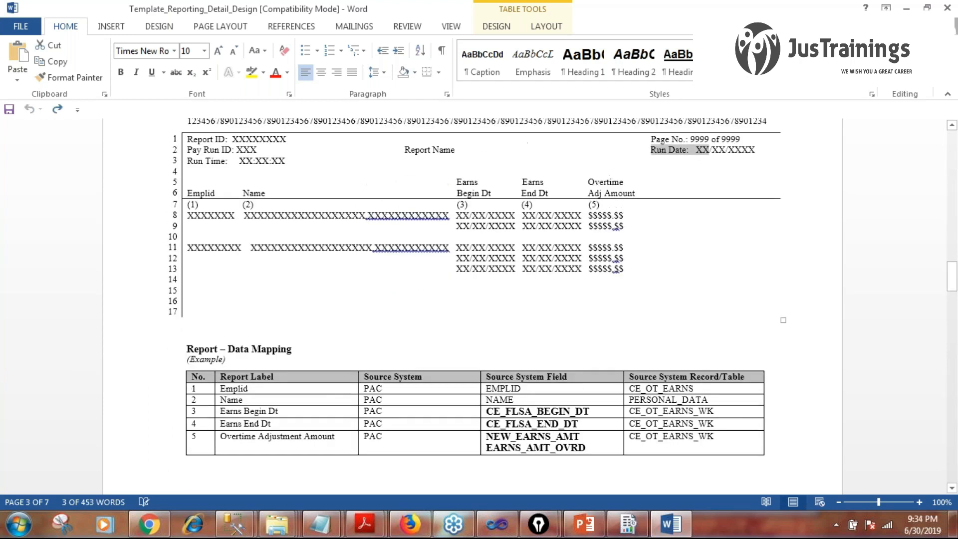
double_click(201, 194)
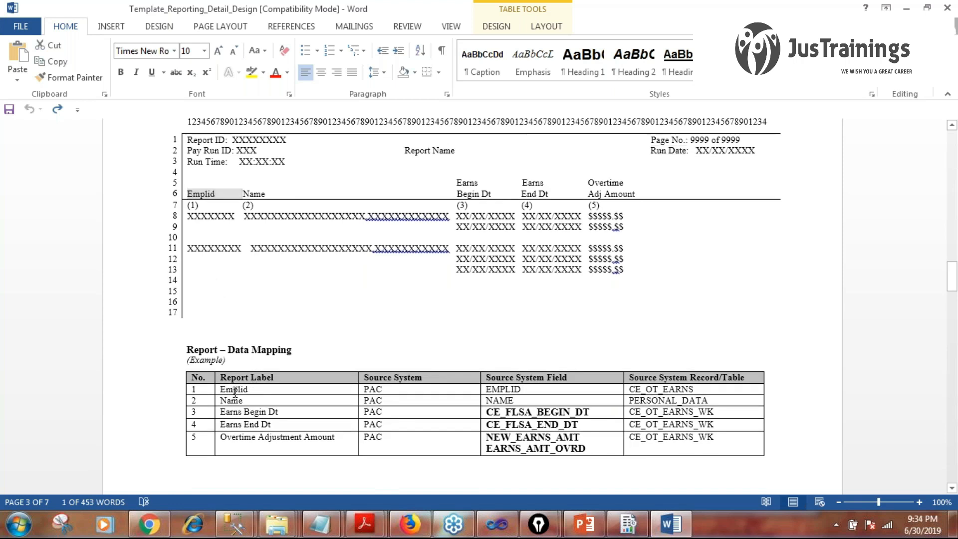
double_click(235, 389)
left_click(375, 388)
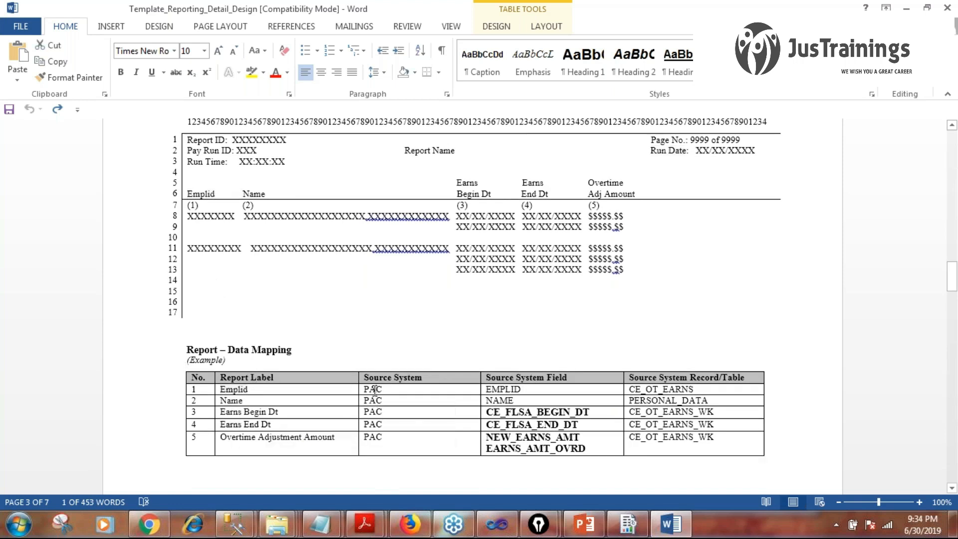
double_click(375, 388)
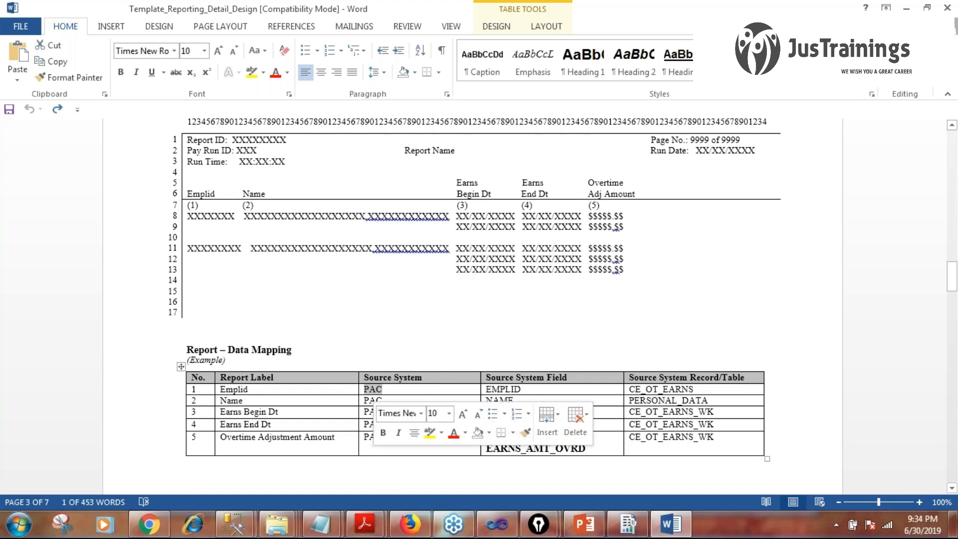
left_click(500, 388)
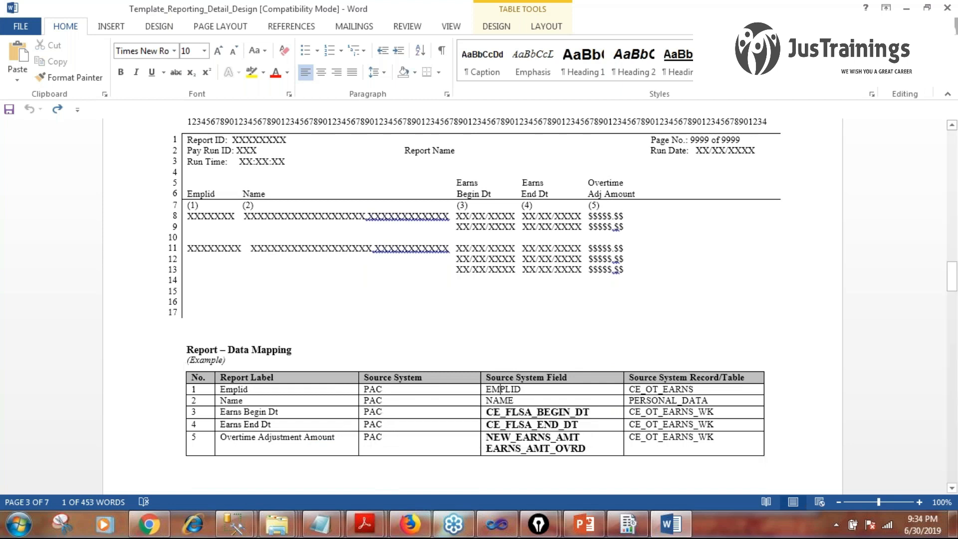
double_click(500, 388)
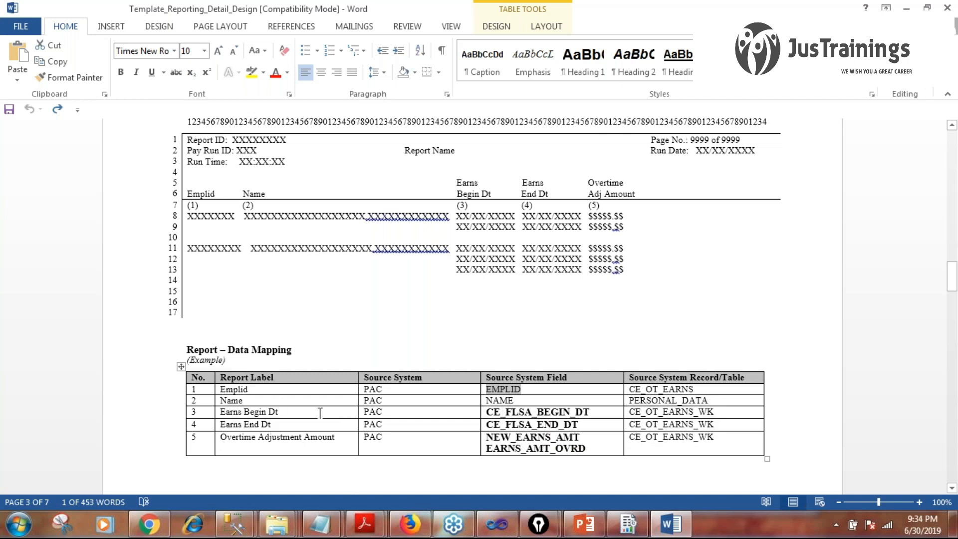
mouse_move(244, 389)
left_mouse_down()
mouse_move(424, 444)
mouse_move(548, 446)
left_mouse_up()
Highlight the Sample Report Layout grid again and the full Requirements Definition Checklist on page 1
scroll(529, 439, "up", 5)
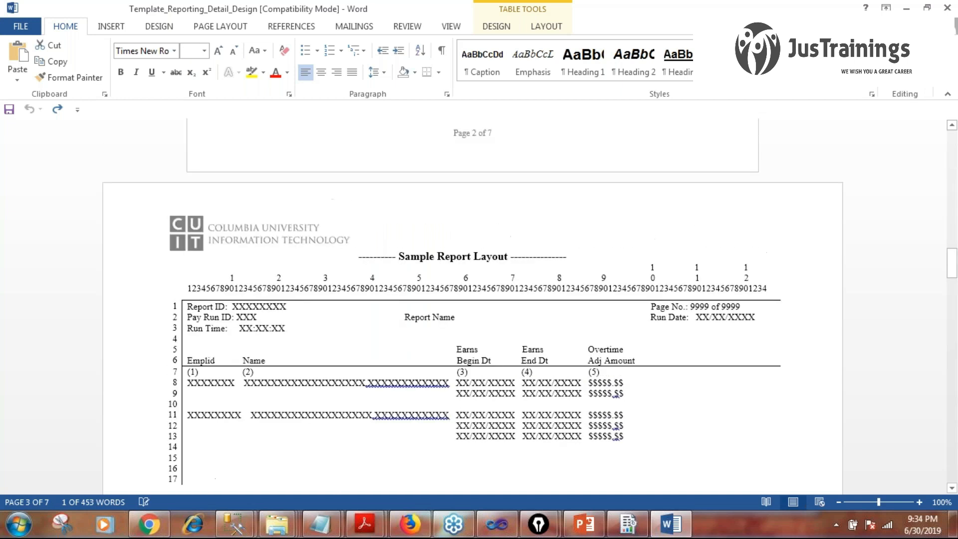
left_click_drag(222, 279, 626, 417)
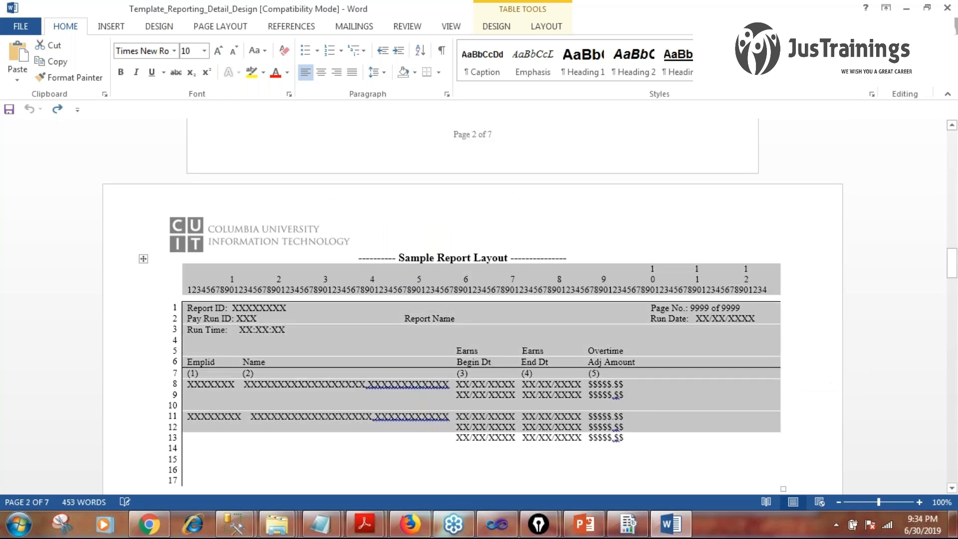
scroll(520, 205, "up", 10)
scroll(434, 208, "up", 5)
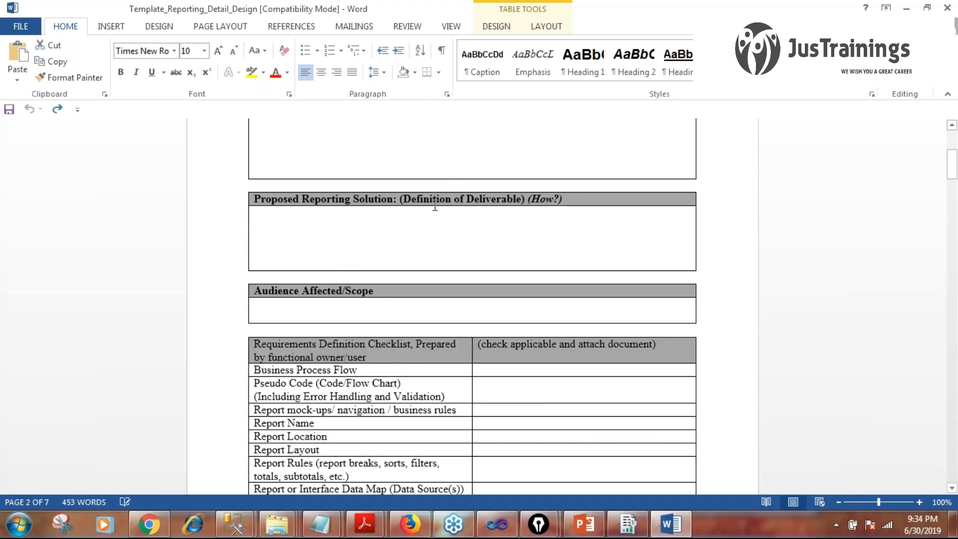
scroll(434, 208, "down", 1)
left_click_drag(255, 281, 611, 481)
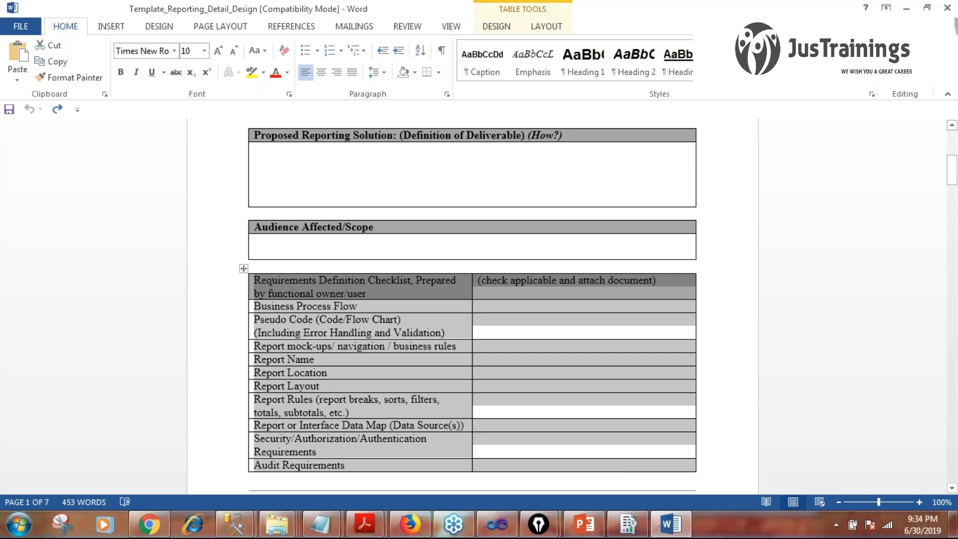
Highlight the full Reporting/Business Requirement (What?) heading and minimize the design document
scroll(293, 150, "up", 5)
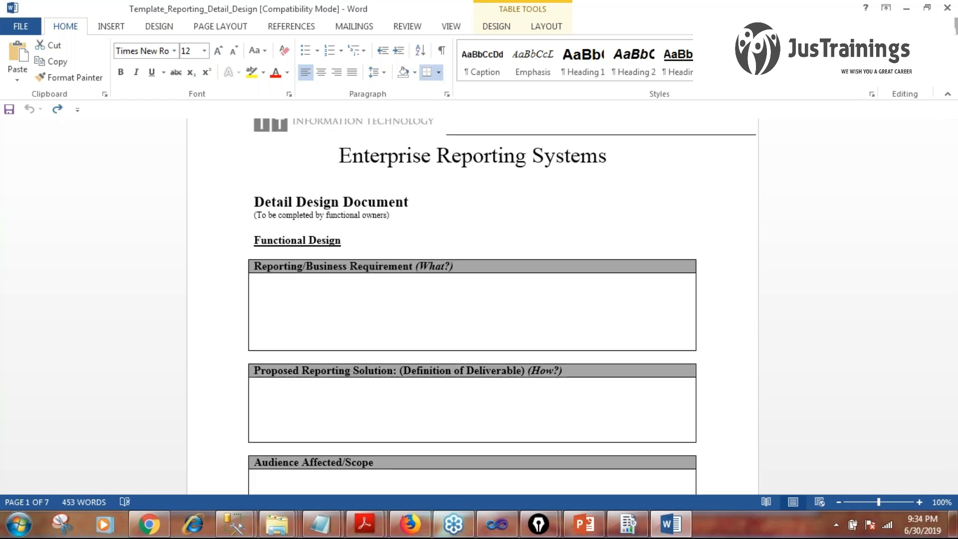
triple_click(312, 266)
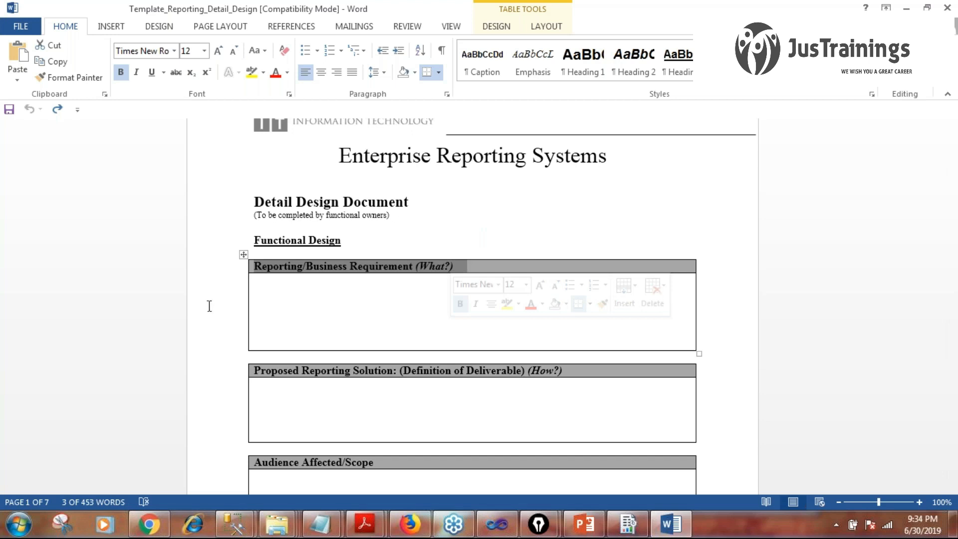
left_click(901, 7)
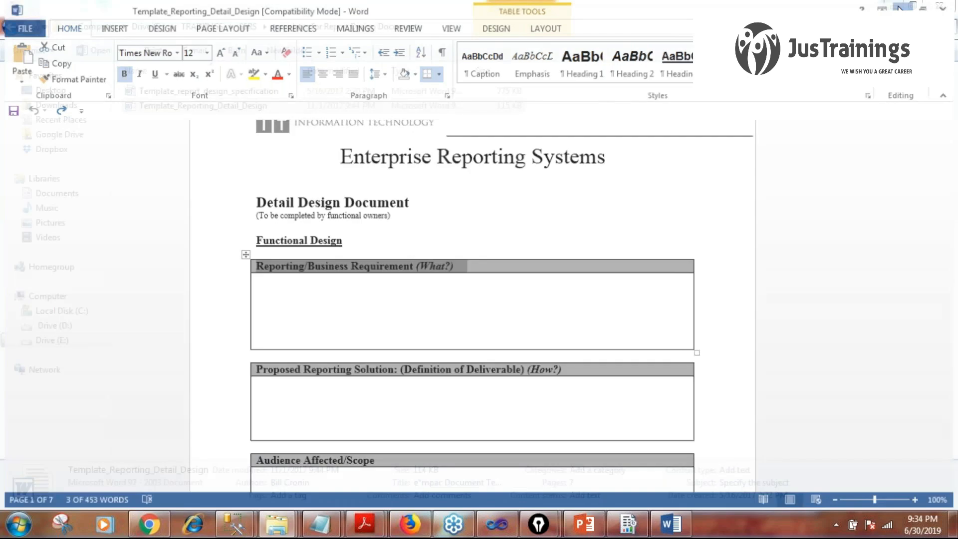
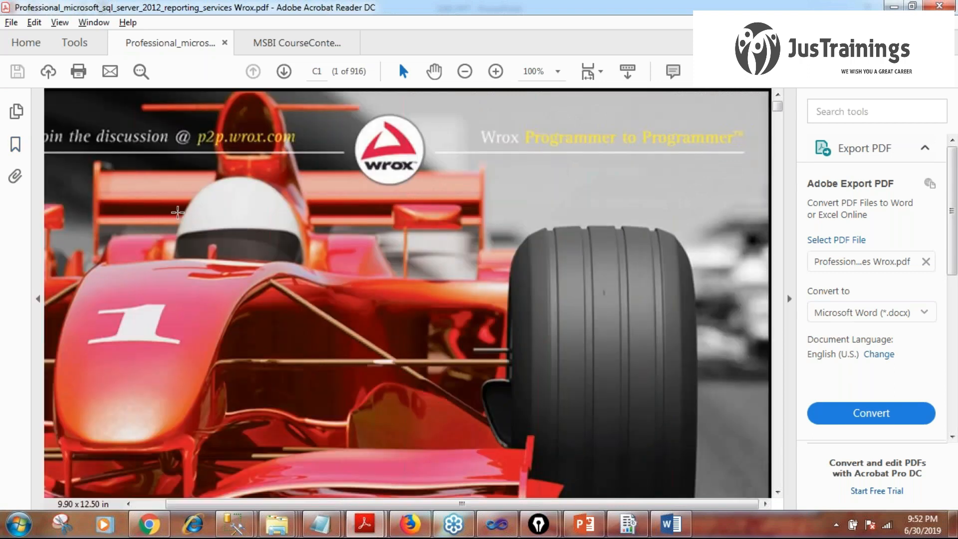
View the full title on the cover of the Professional Microsoft SQL Server 2012 Reporting Services PDF in Adobe Acrobat Reader
scroll(747, 244, "down", 3)
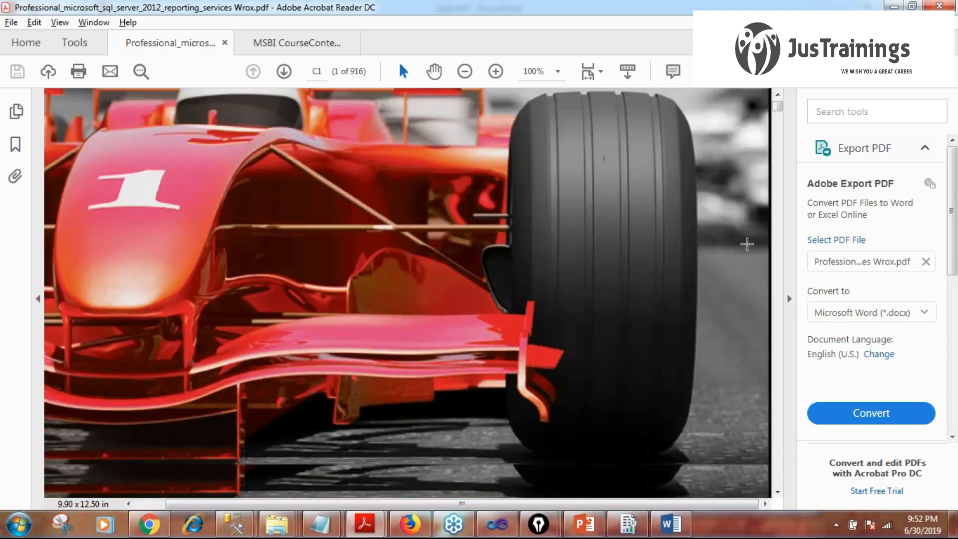
scroll(503, 466, "down", 5)
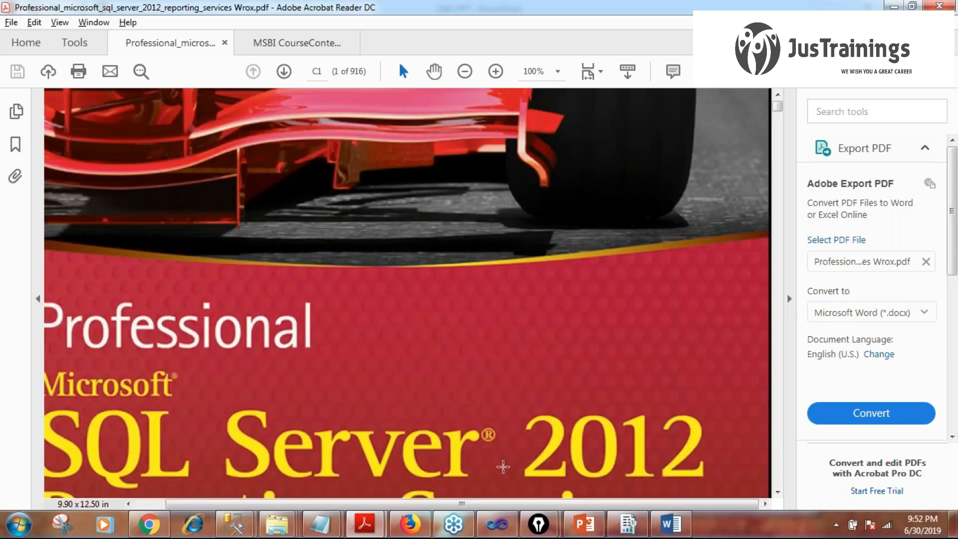
scroll(386, 275, "left", 2)
scroll(387, 273, "down", 2)
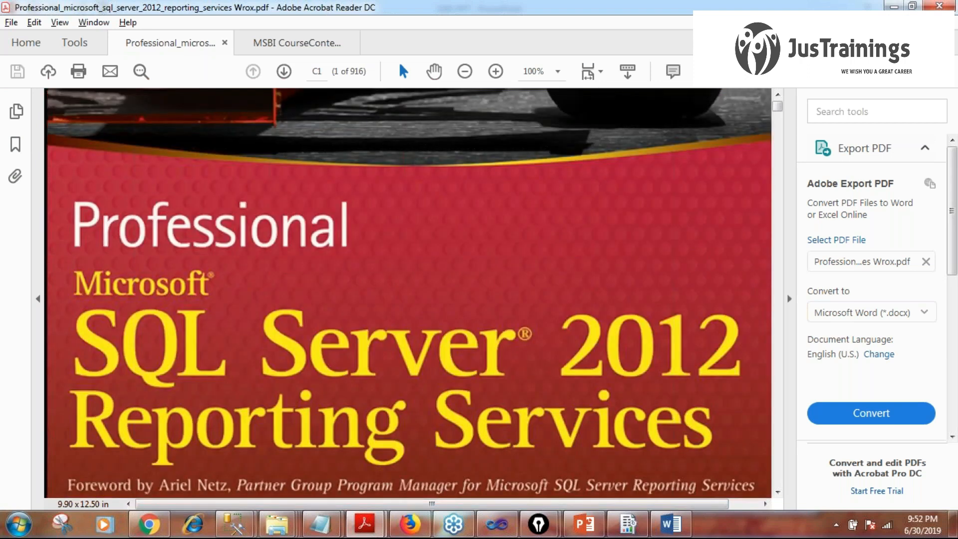
View the foreword and author lines on the Reporting Services book cover, return to the cover's start, and minimize the PDF
scroll(586, 125, "down", 2)
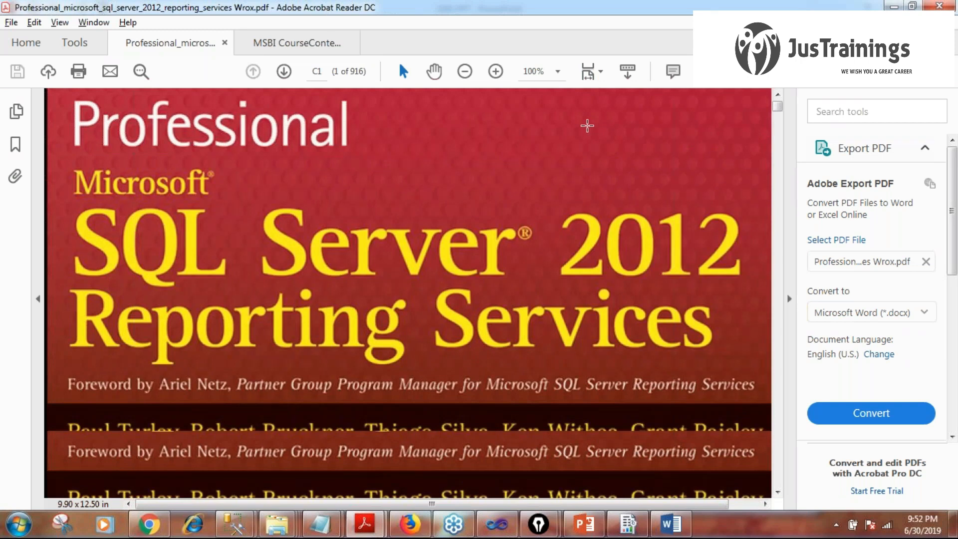
scroll(587, 126, "down", 1)
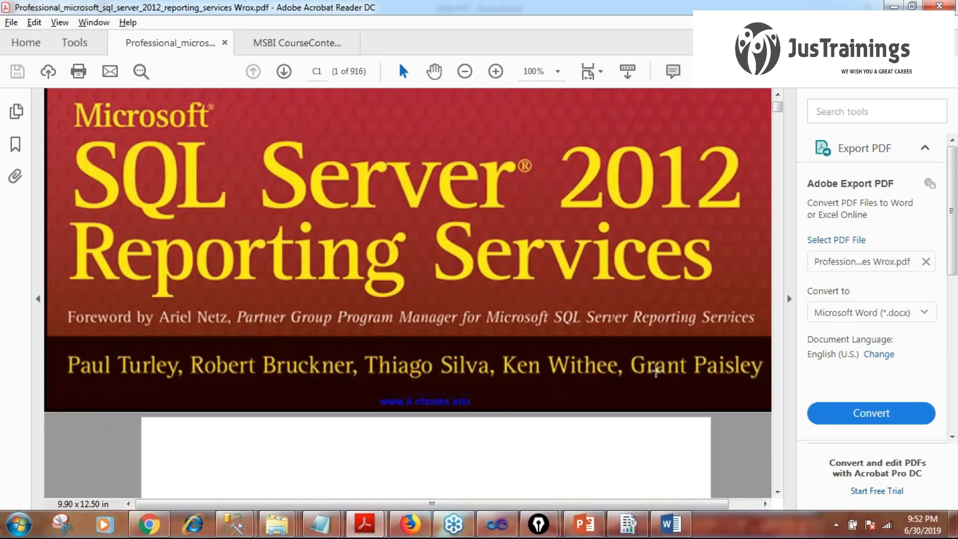
scroll(655, 370, "up", 1)
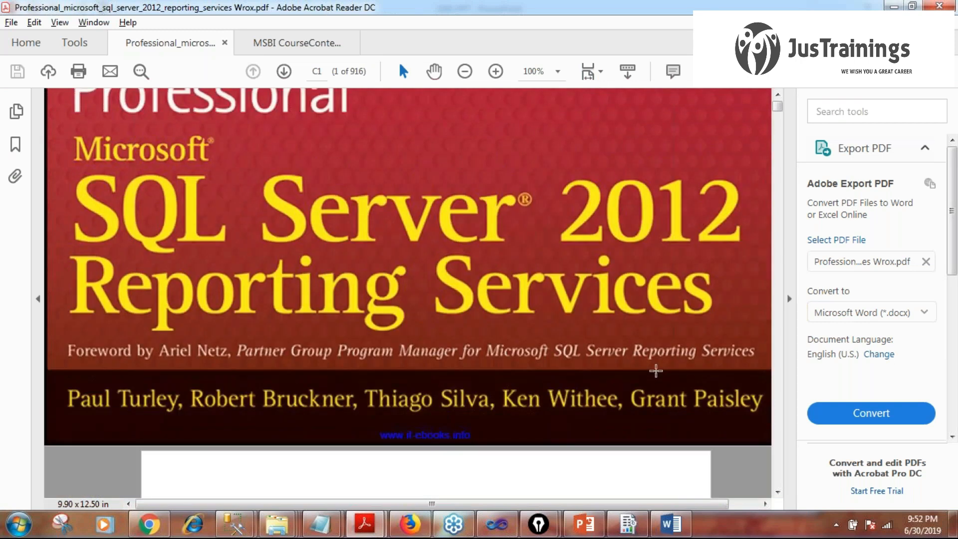
scroll(655, 369, "down", 5)
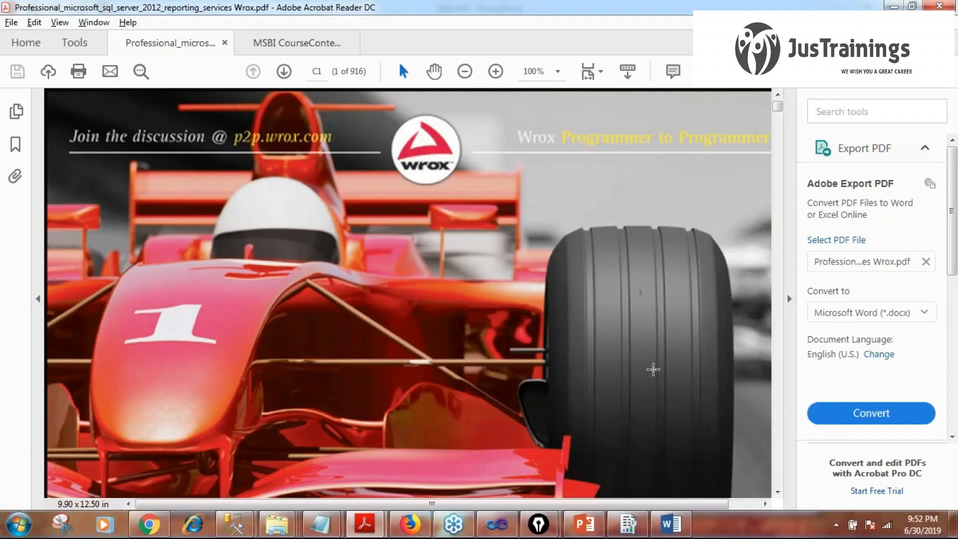
left_click(896, 5)
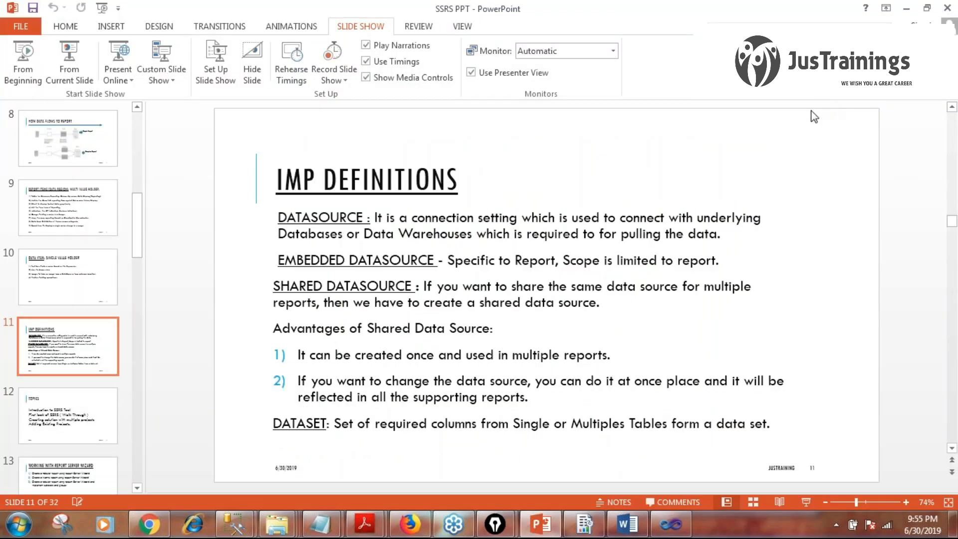
Show the Topics slide of the SSRS presentation and highlight the line "First look of SSRS ( Walk Through )"
scroll(437, 308, "down", 1)
left_click_drag(292, 295, 798, 319)
left_click(691, 296)
left_click_drag(708, 298, 317, 285)
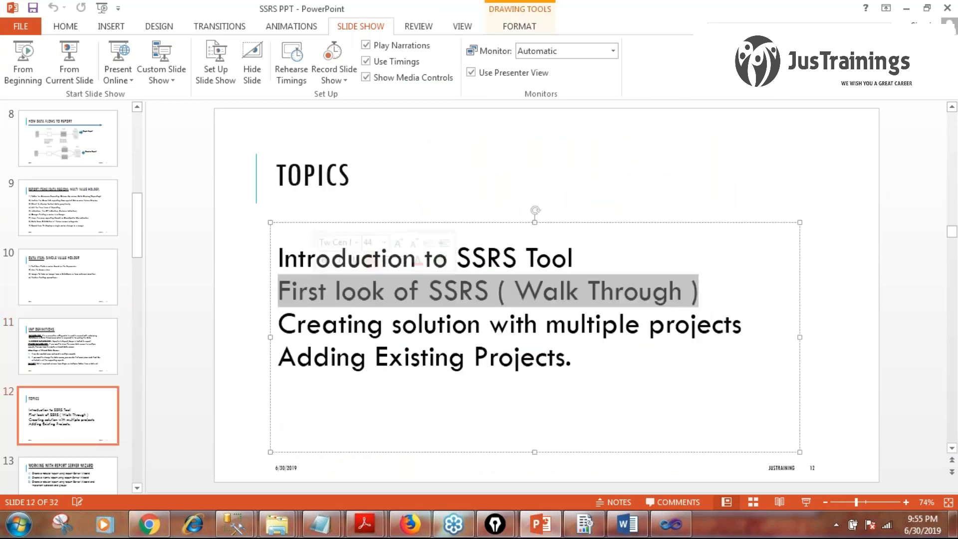
Switch to SQL Server Data Tools by launching it from the installed programs
left_click(684, 530)
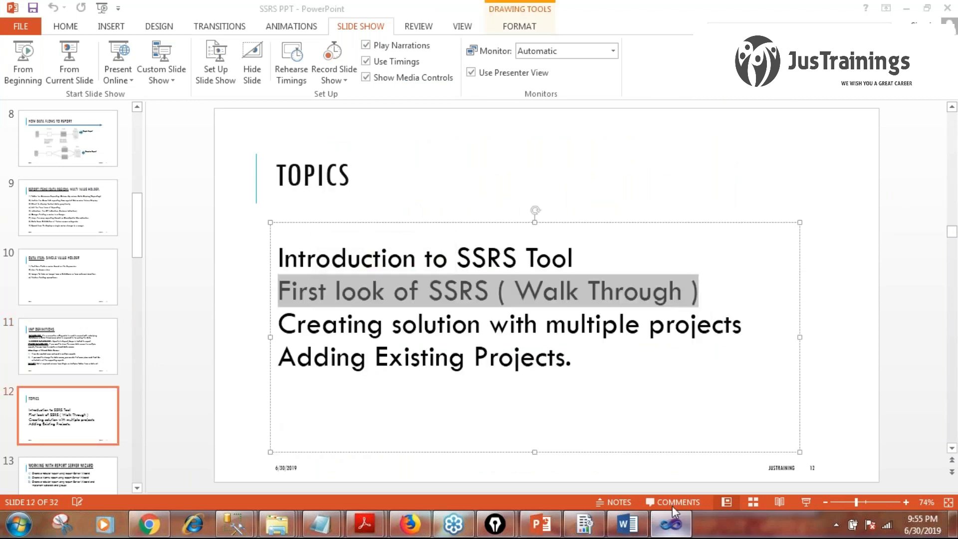
left_click(19, 523)
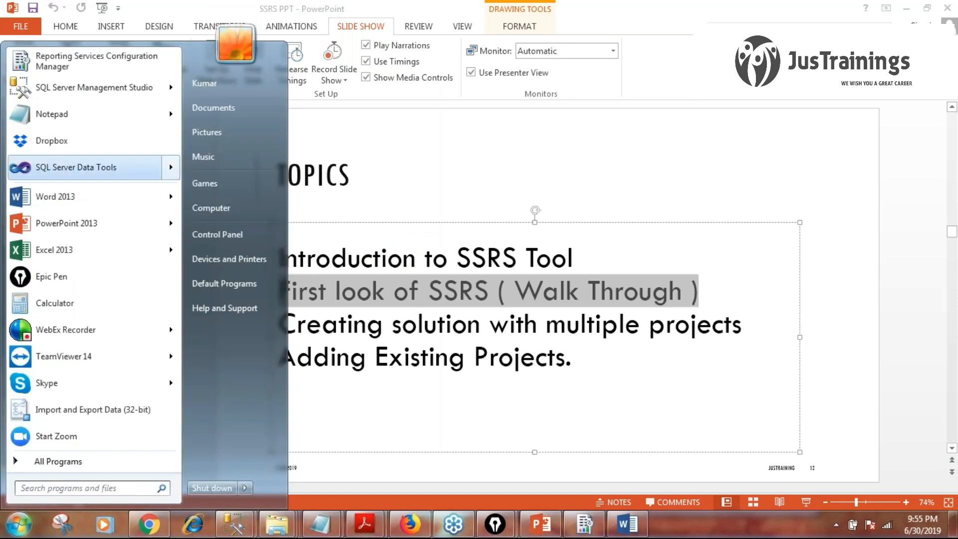
left_click(75, 167)
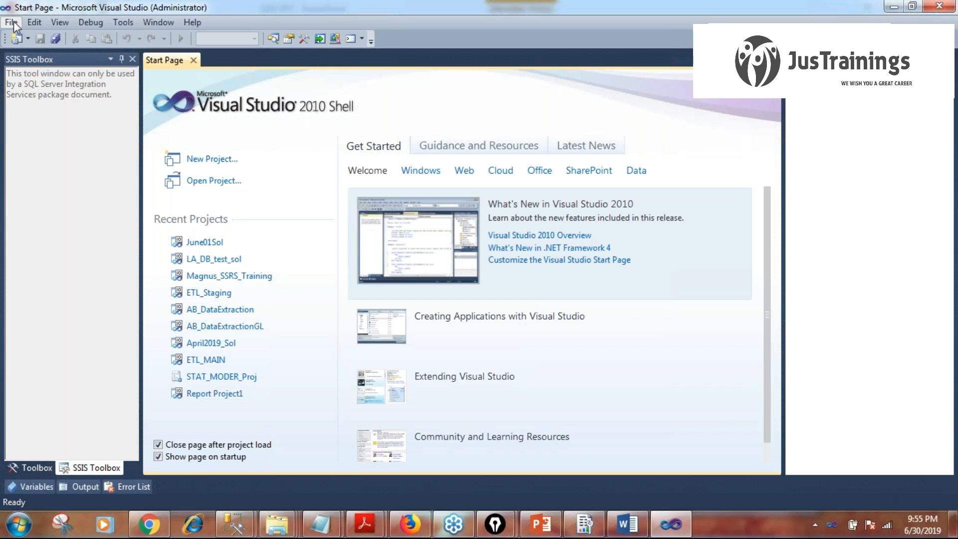
Start a new project and show the Reporting Services templates under Business Intelligence
left_click(12, 22)
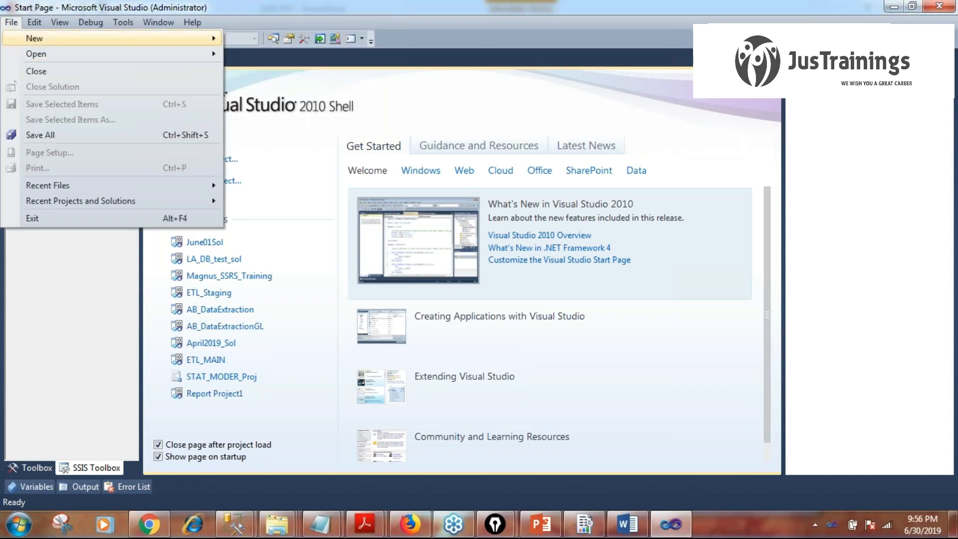
left_click(288, 38)
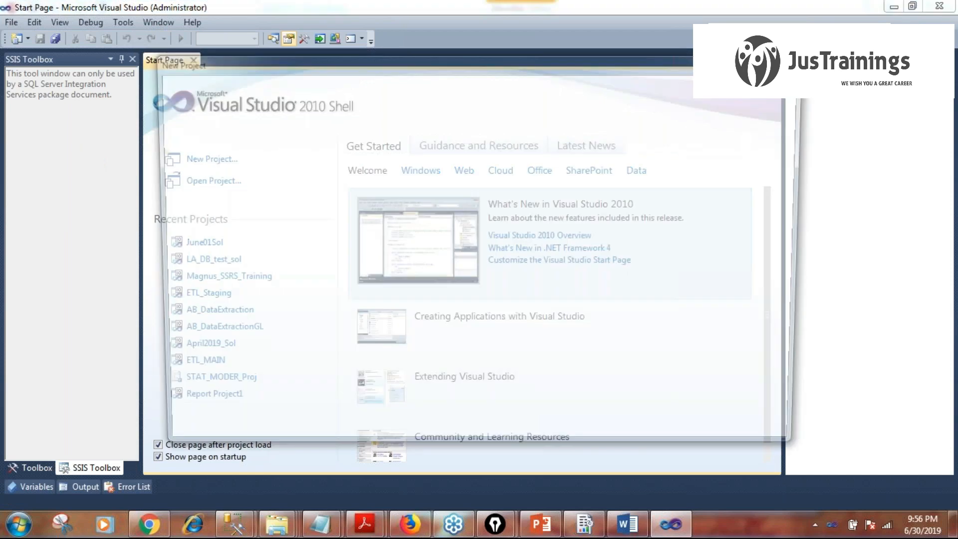
key("Up")
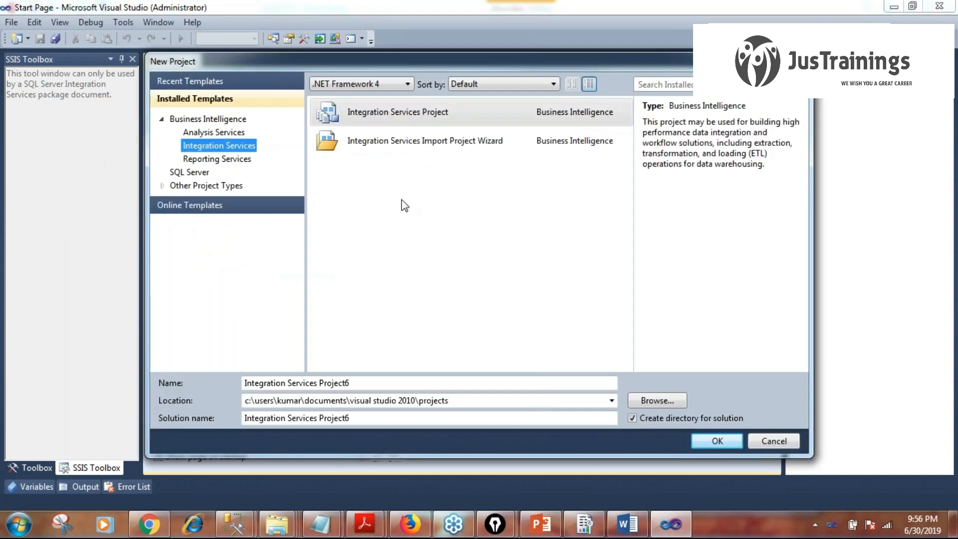
left_click(217, 162)
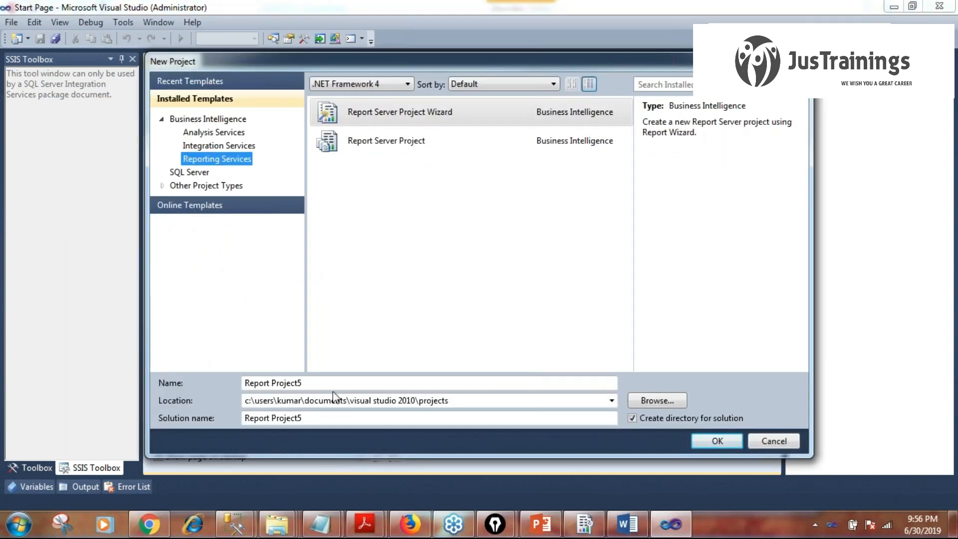
Name the new project Edunbox and its solution EdunboxSol
left_click(313, 385)
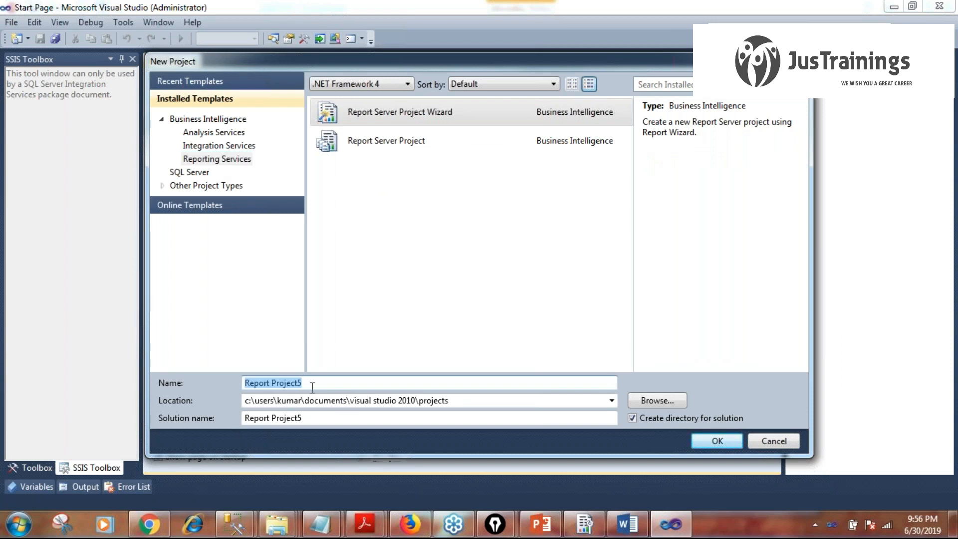
type("E")
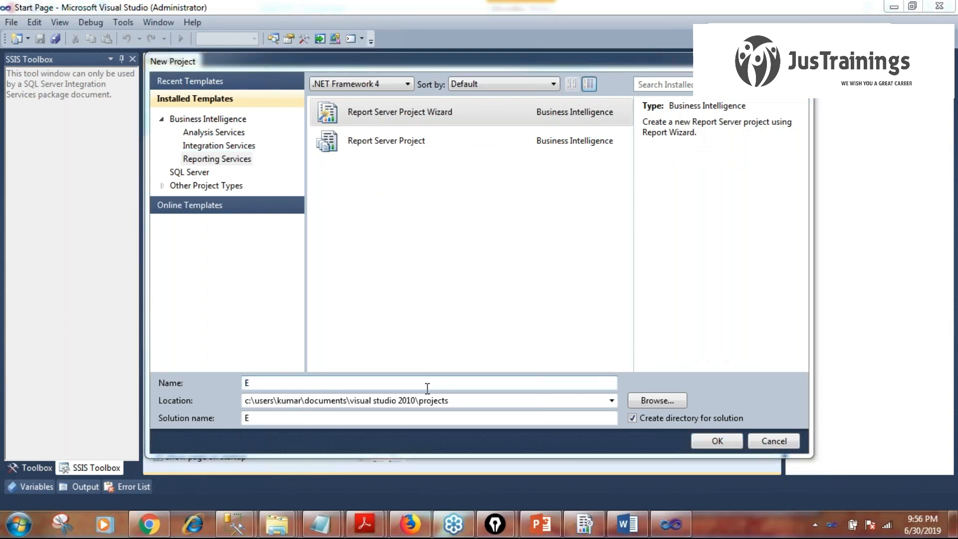
type("dun")
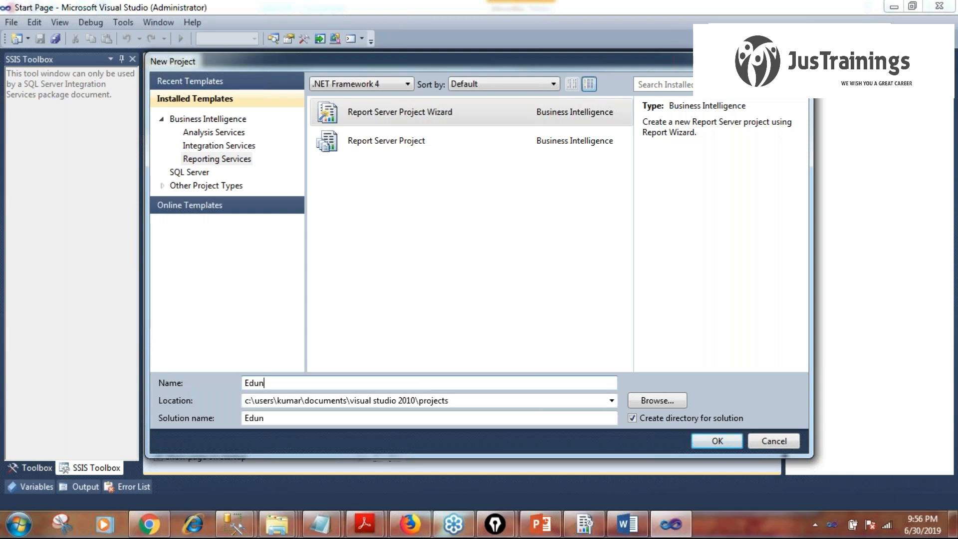
type("box")
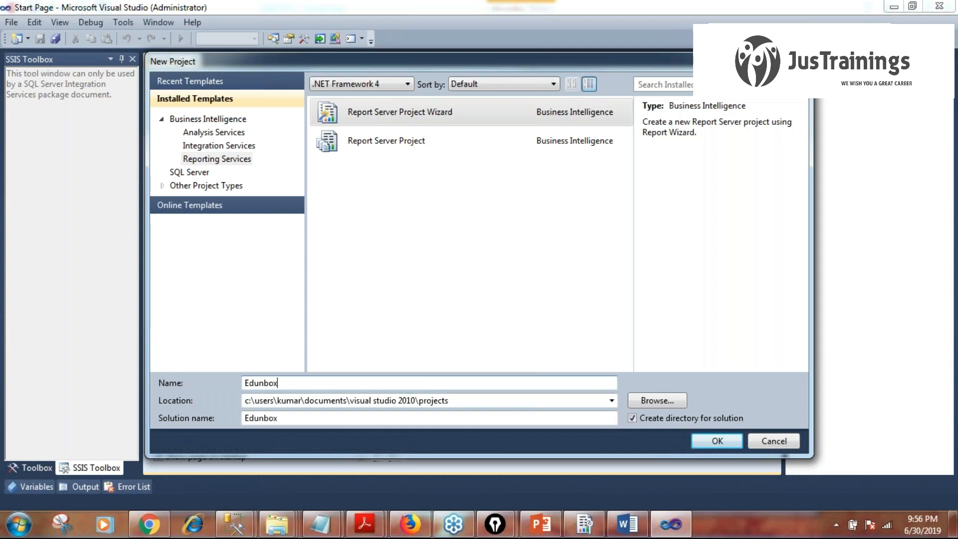
left_click(279, 418)
type("Sol")
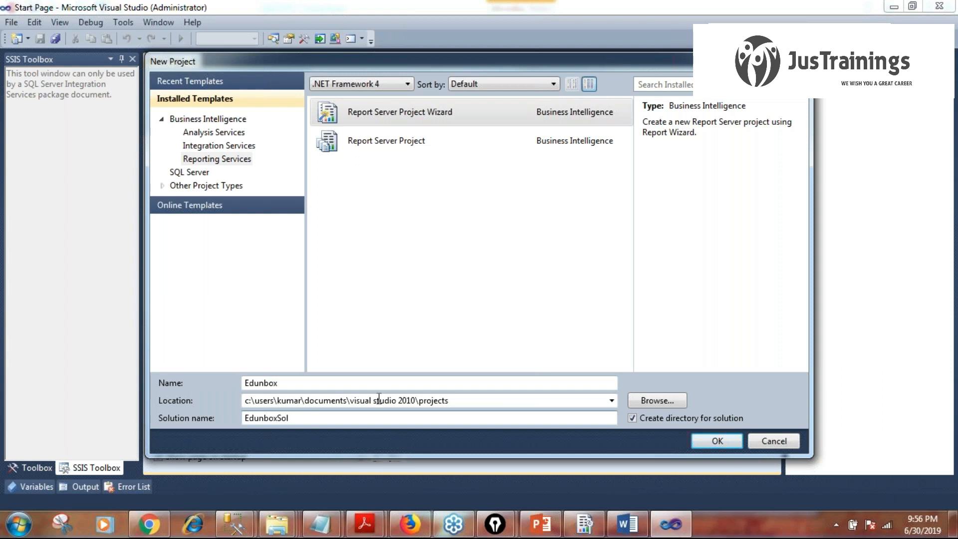
Highlight the project's location path and compare the Report Server Project Wizard and Report Server Project templates
left_click(465, 398)
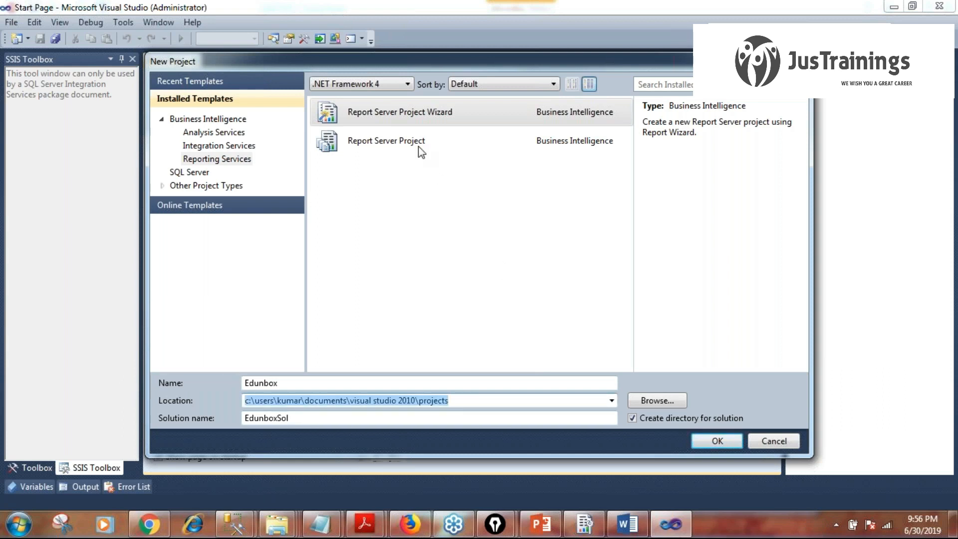
left_click(406, 152)
left_click(404, 120)
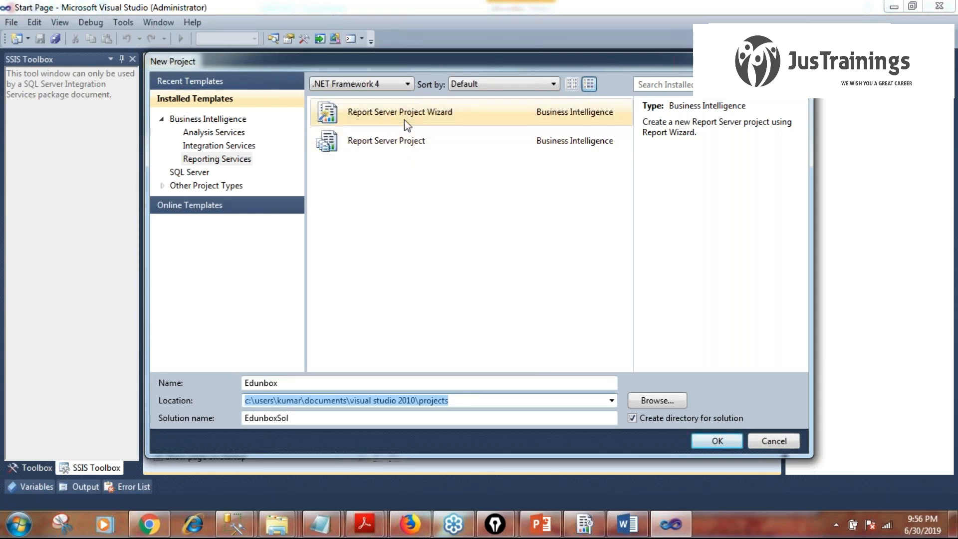
left_click(402, 145)
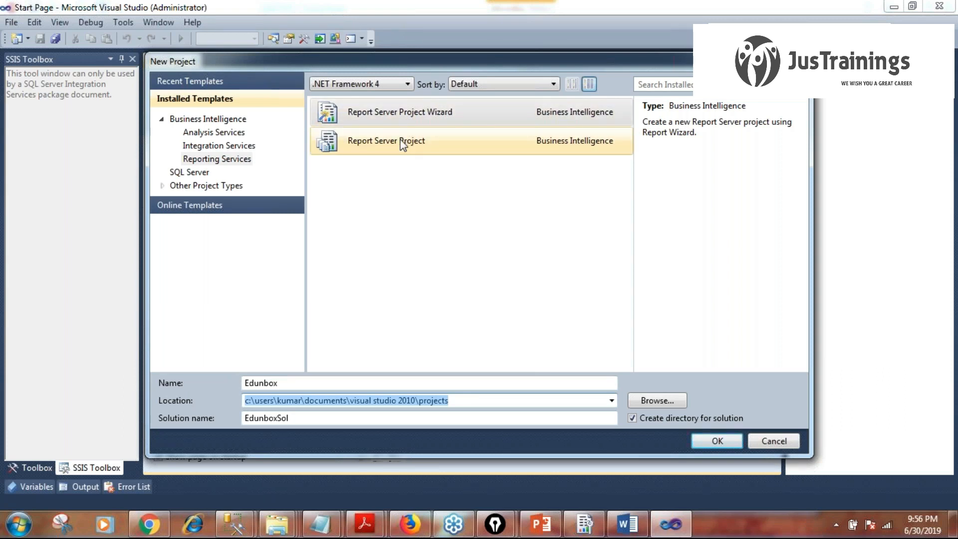
left_click(402, 145)
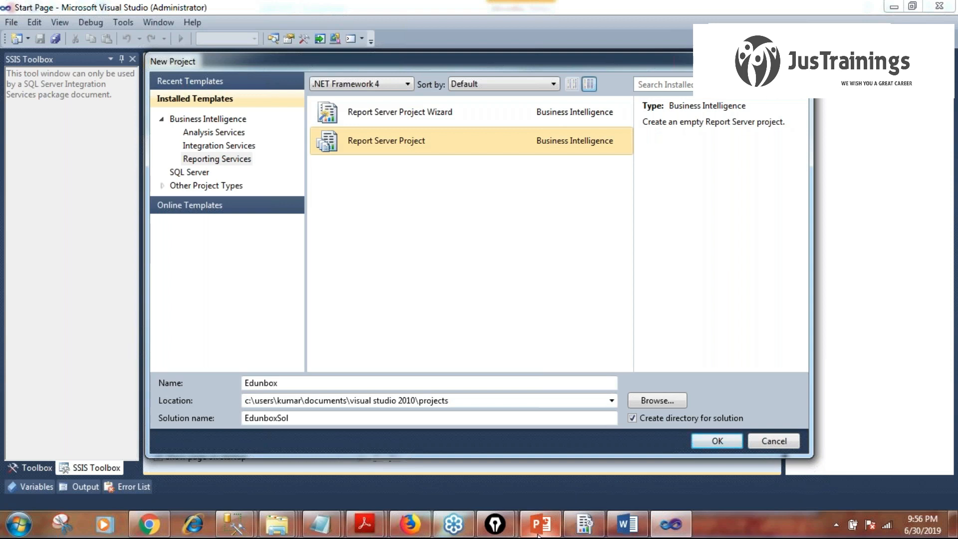
Switch to PowerPoint, show the Different Ways to Create SSRS Reports slide, and highlight the project wizard and Report Server Project approaches
left_click(539, 523)
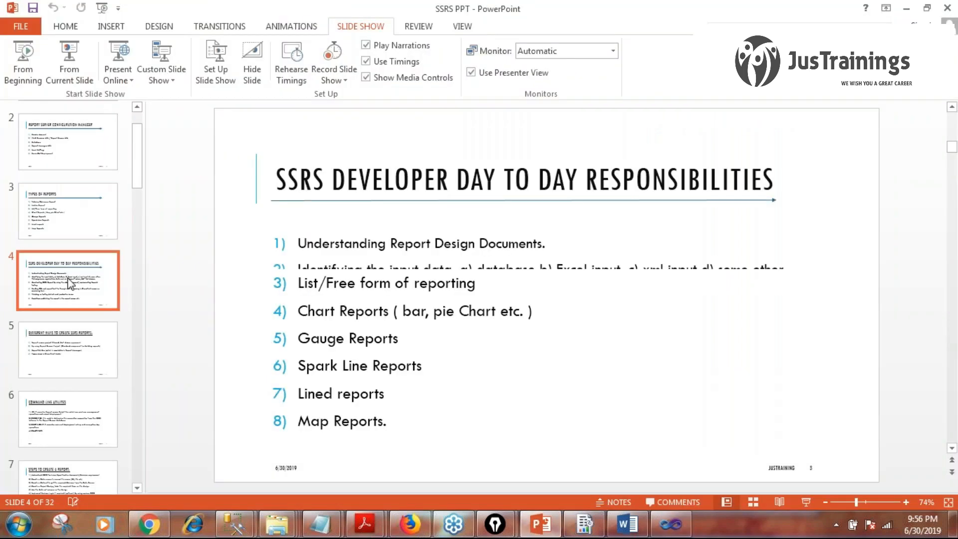
scroll(69, 282, "down", 2)
left_click(71, 220)
left_click_drag(343, 244, 496, 244)
left_click_drag(322, 272, 499, 283)
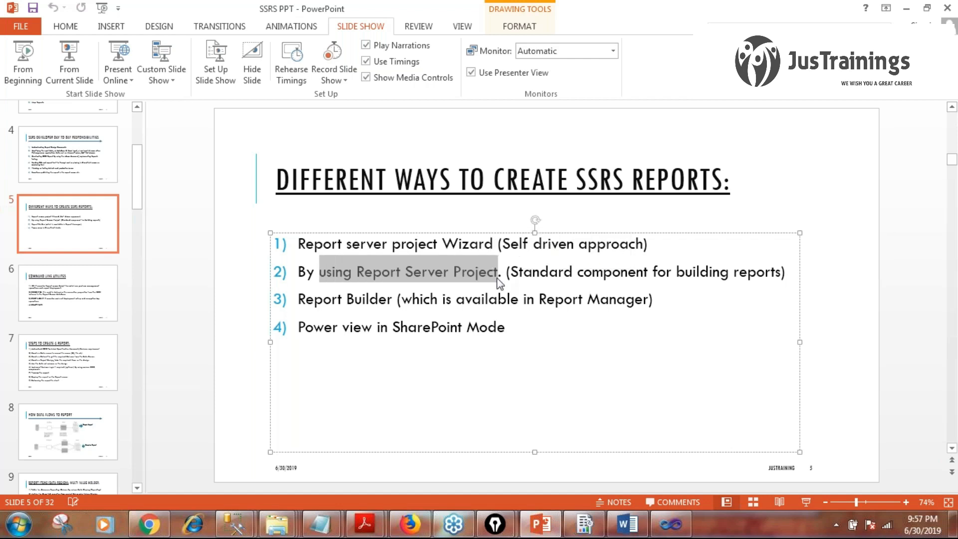
Return to the New Project dialog in Visual Studio and compare the descriptions of the two report server templates again
key("alt+Tab")
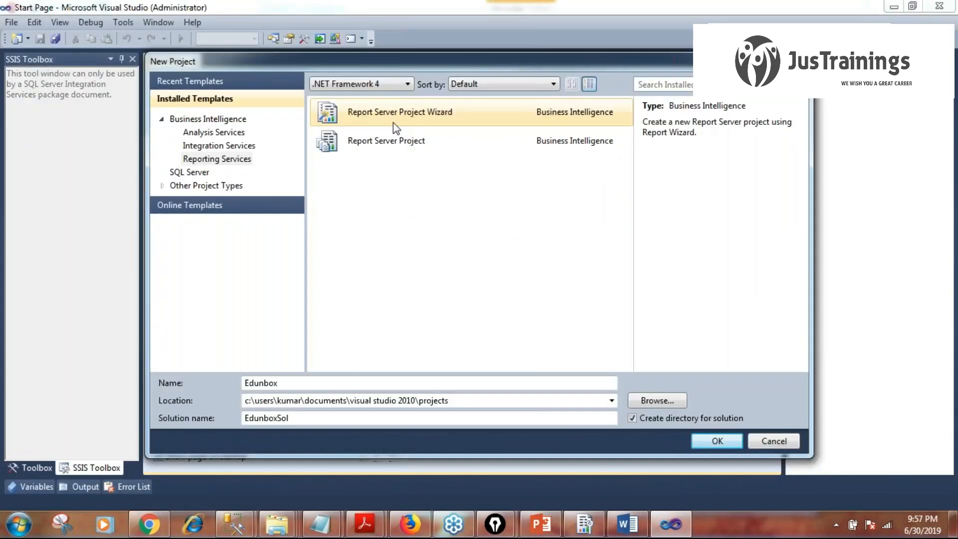
left_click(396, 142)
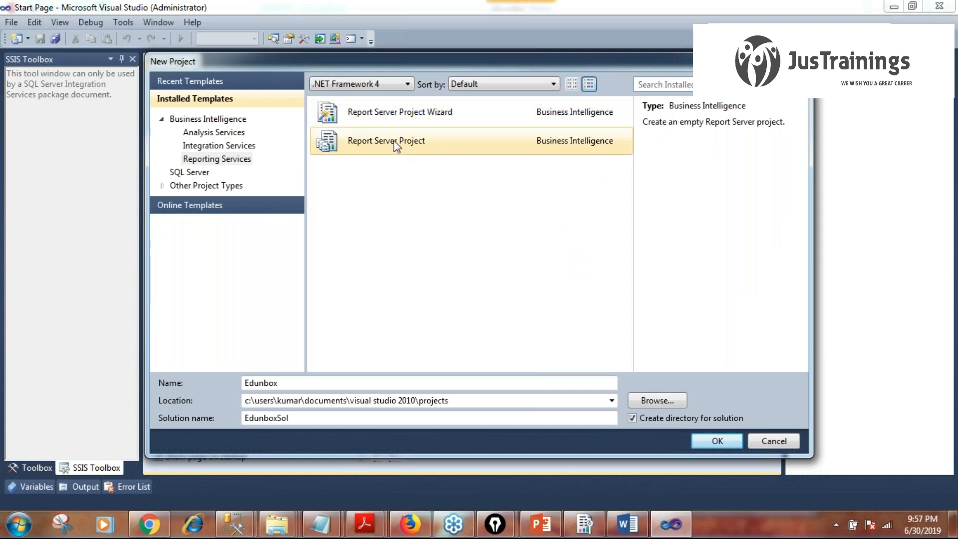
left_click(399, 113)
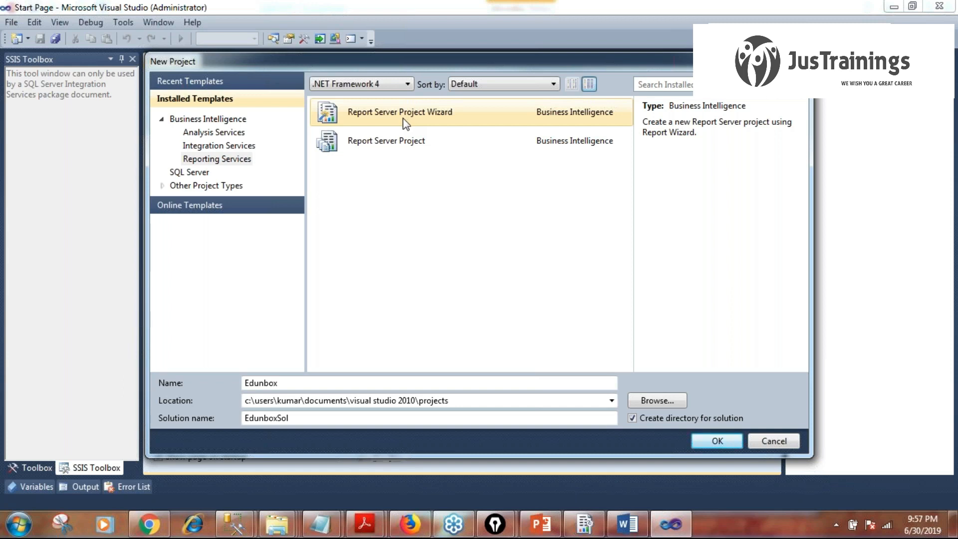
left_click(403, 142)
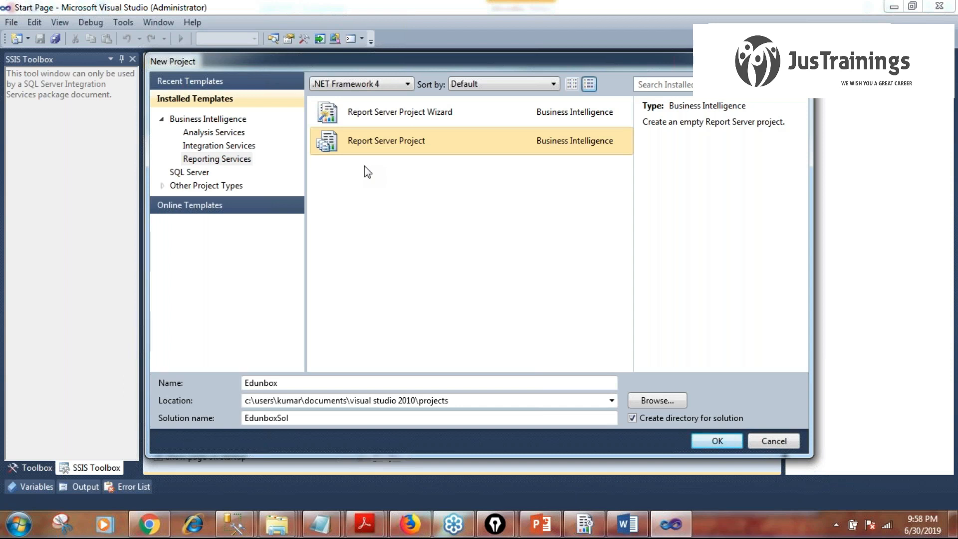
left_click(409, 110)
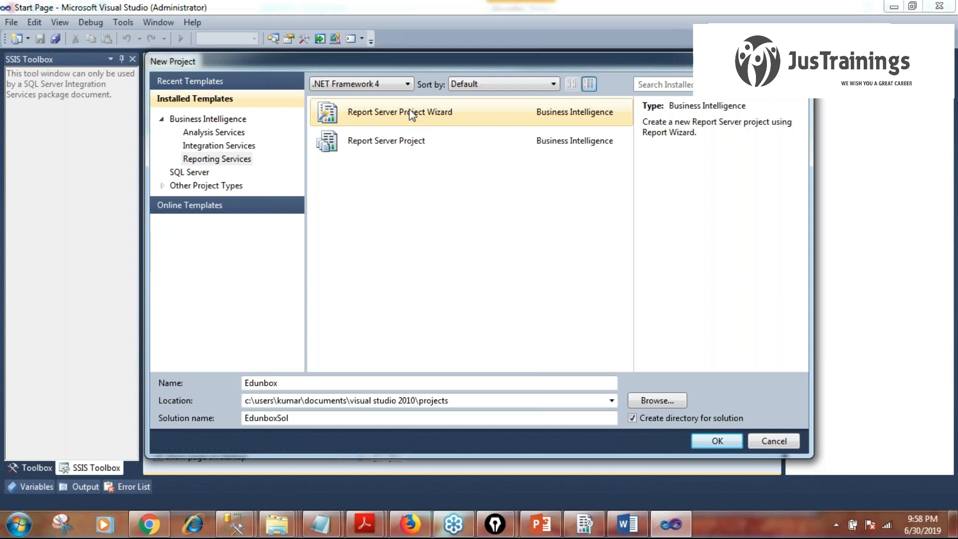
Create the Edunbox project from the empty Report Server Project template
left_click(409, 142)
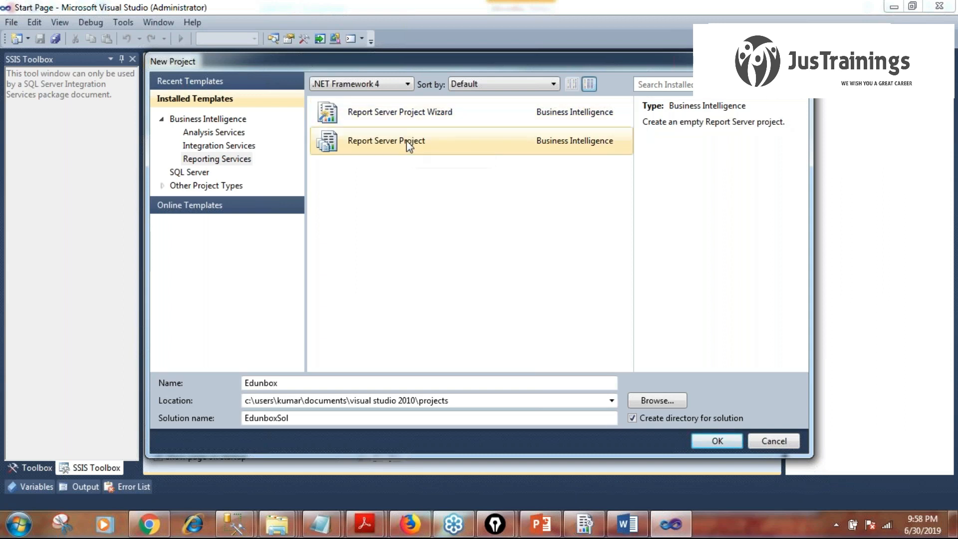
double_click(407, 142)
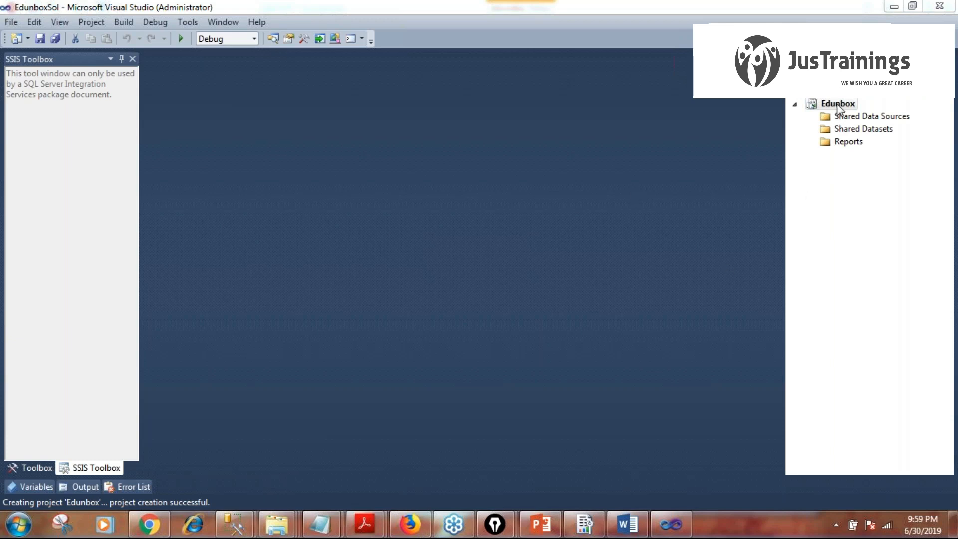
Examine the Edunbox project's Shared Data Sources, Shared Datasets and Reports folders
left_click(857, 120)
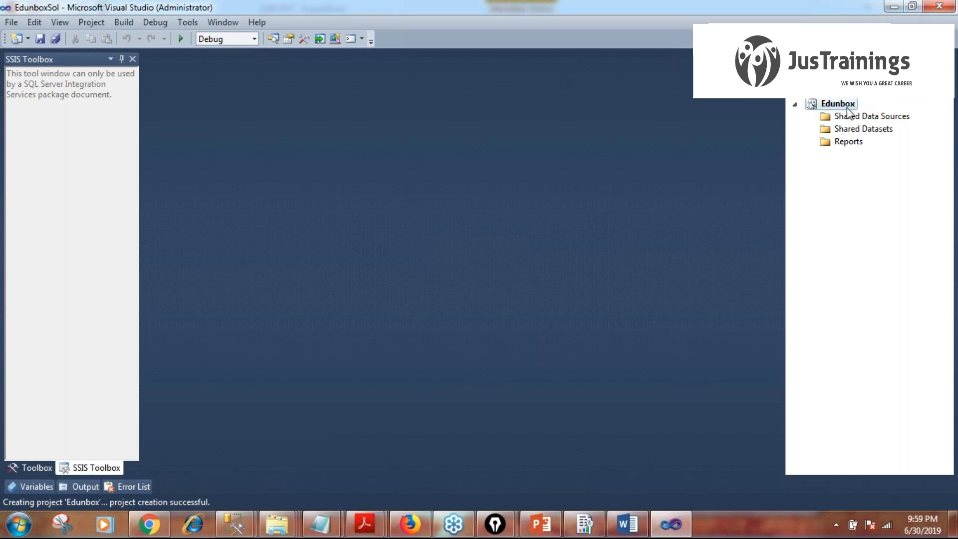
left_click(855, 142)
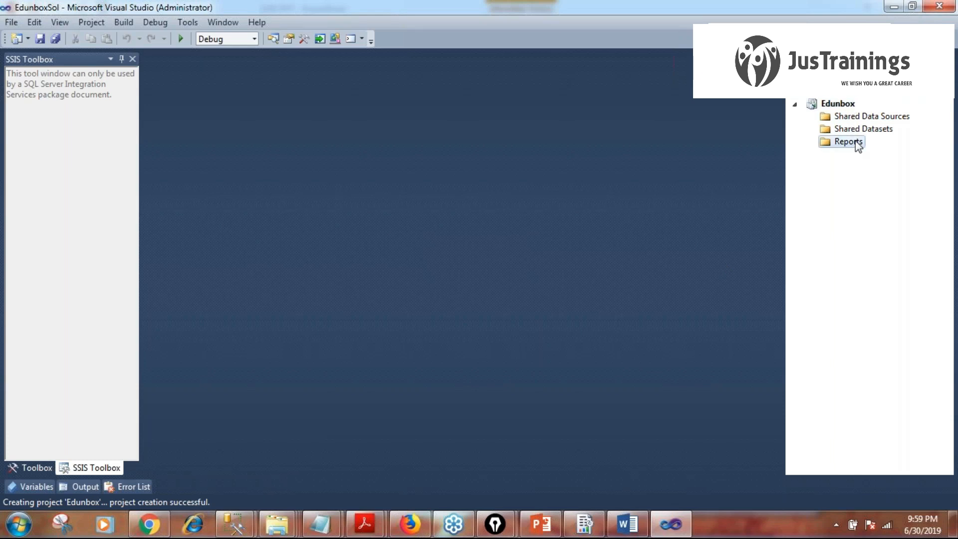
left_click(854, 118)
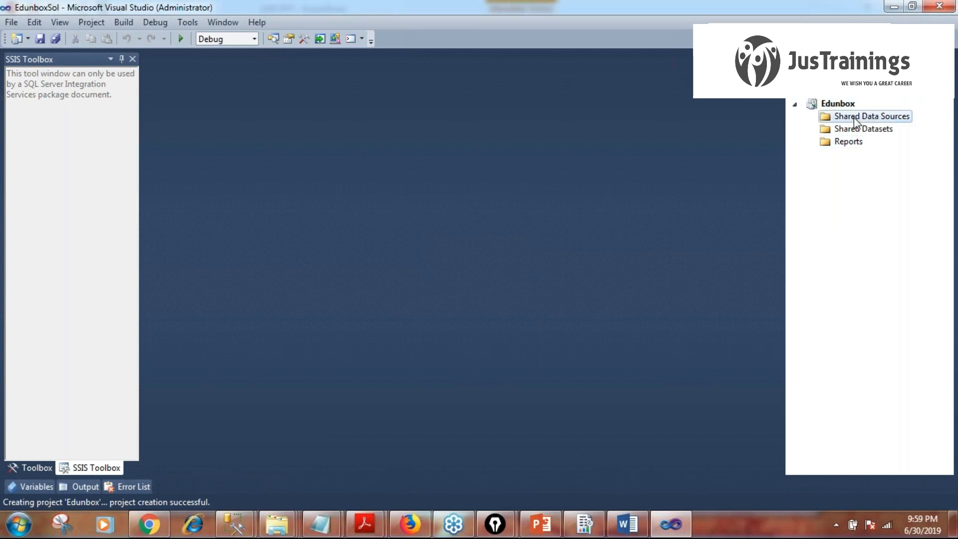
left_click(853, 128)
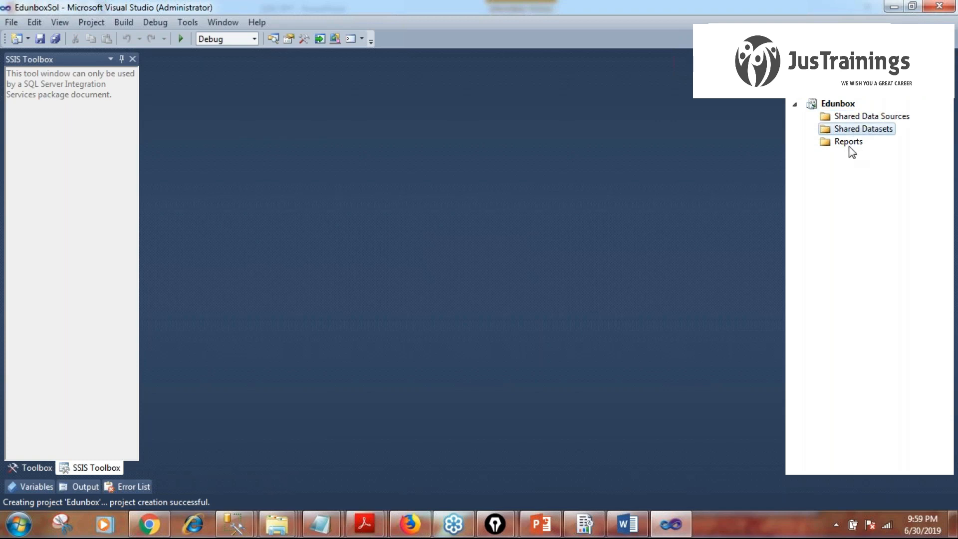
Point out the Reports folder again, followed by the Edunbox project node and its Shared Data Sources folder
left_click(850, 144)
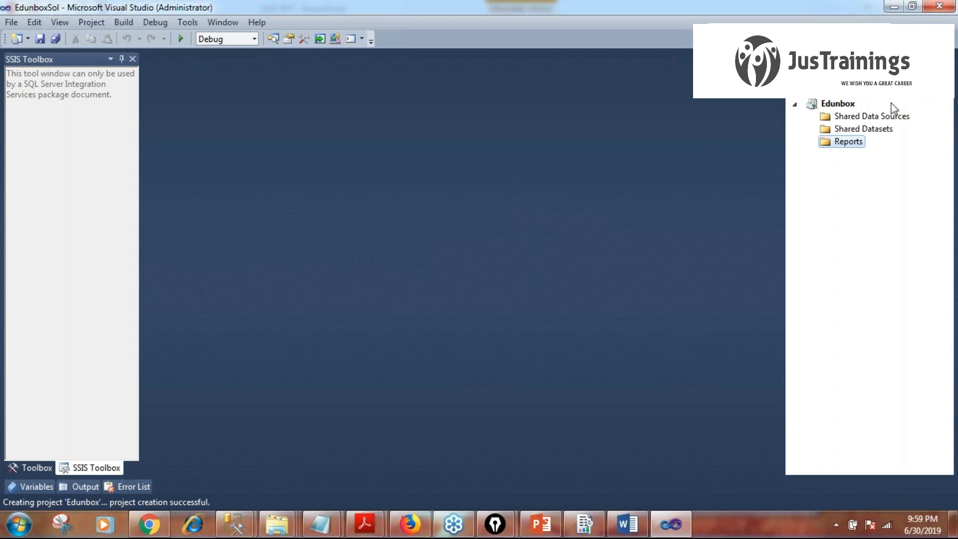
left_click(857, 103)
left_click(859, 118)
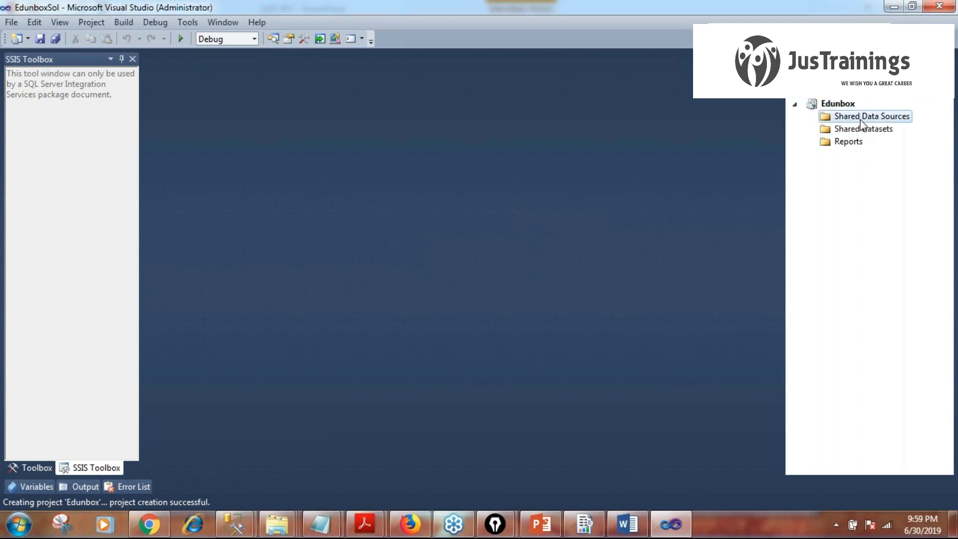
Add a new empty report named SalesRpt.rdl to the Reports folder of the Edunbox project
left_click(855, 142)
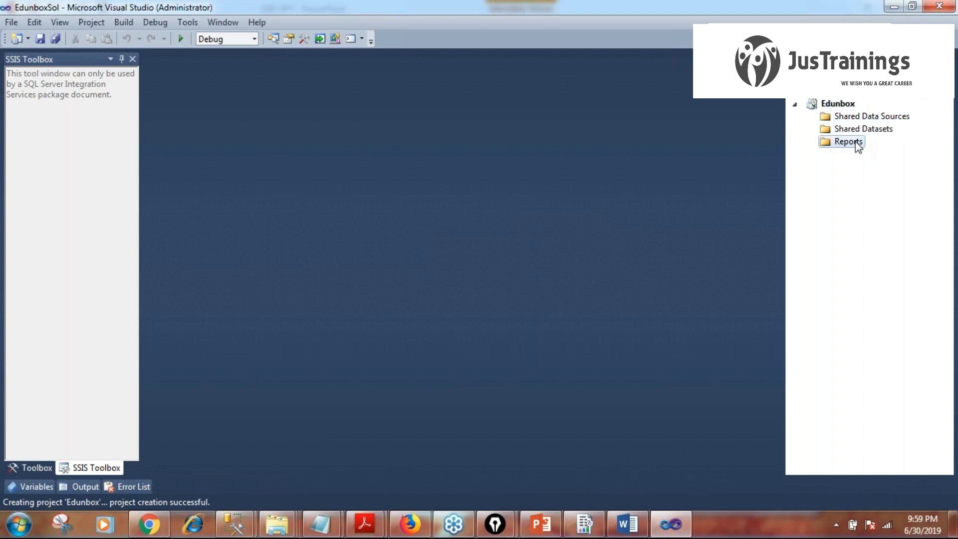
right_click(857, 143)
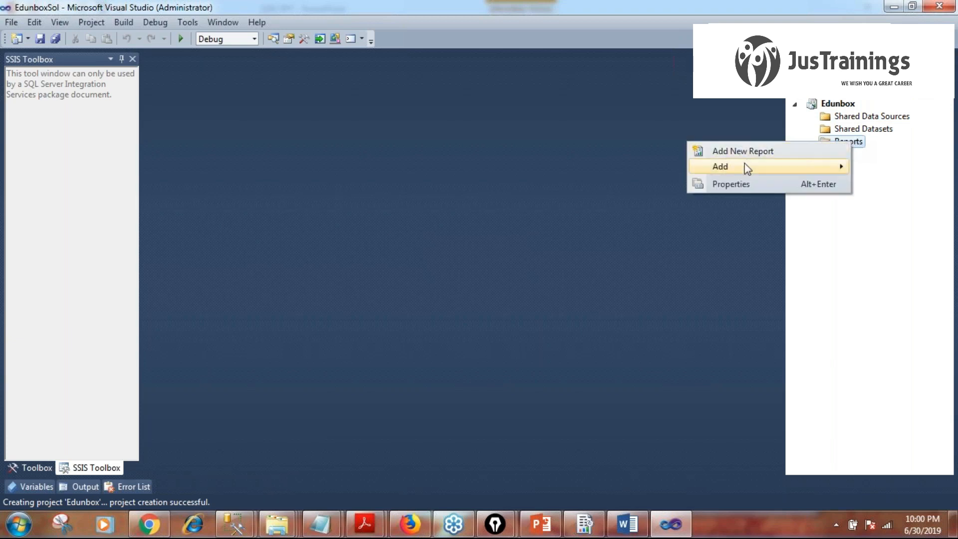
mouse_move(744, 163)
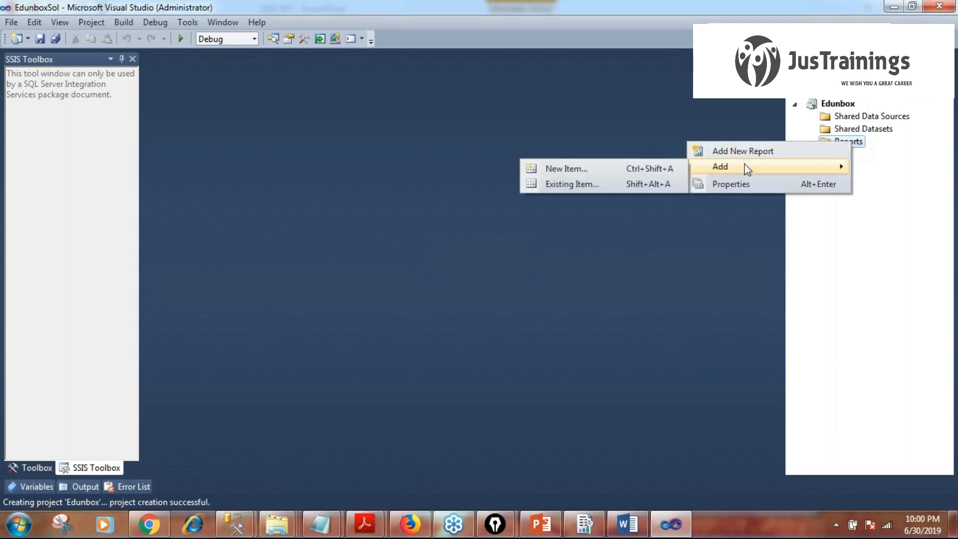
left_click(599, 169)
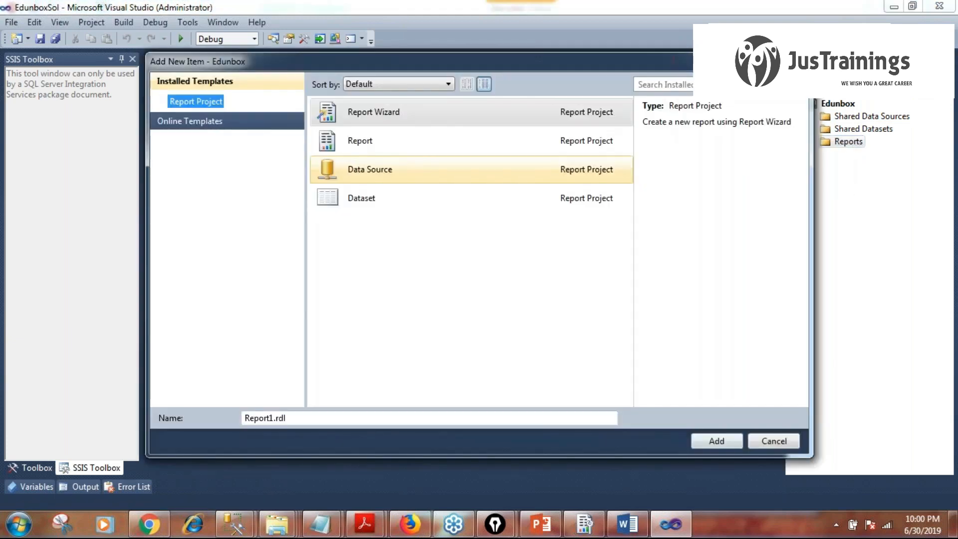
left_click(430, 148)
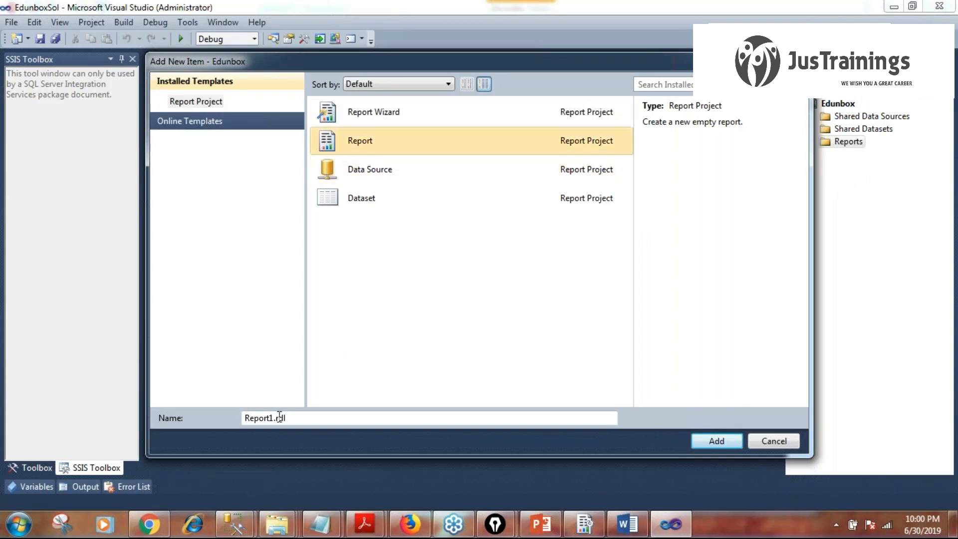
left_click_drag(274, 418, 232, 420)
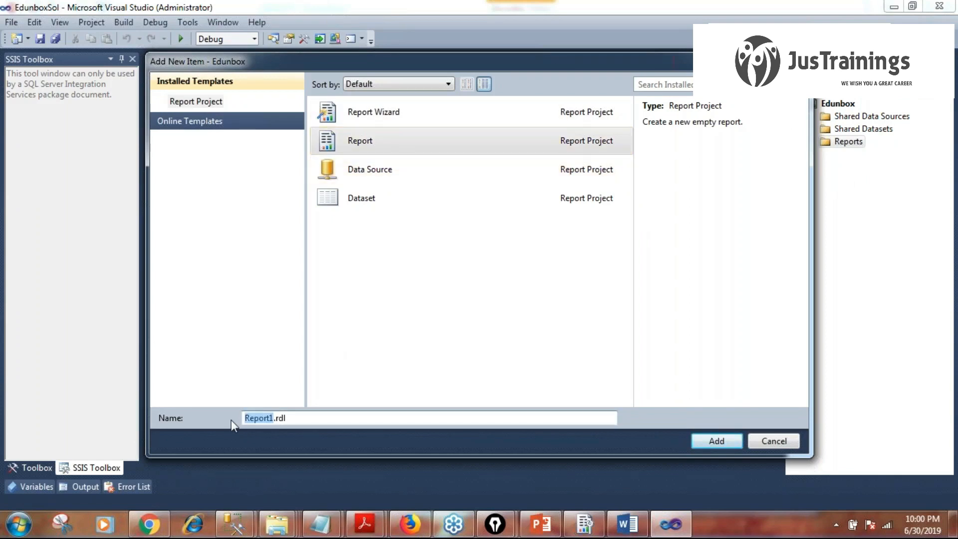
key("BackSpace")
type("SalesRpt")
key("Return")
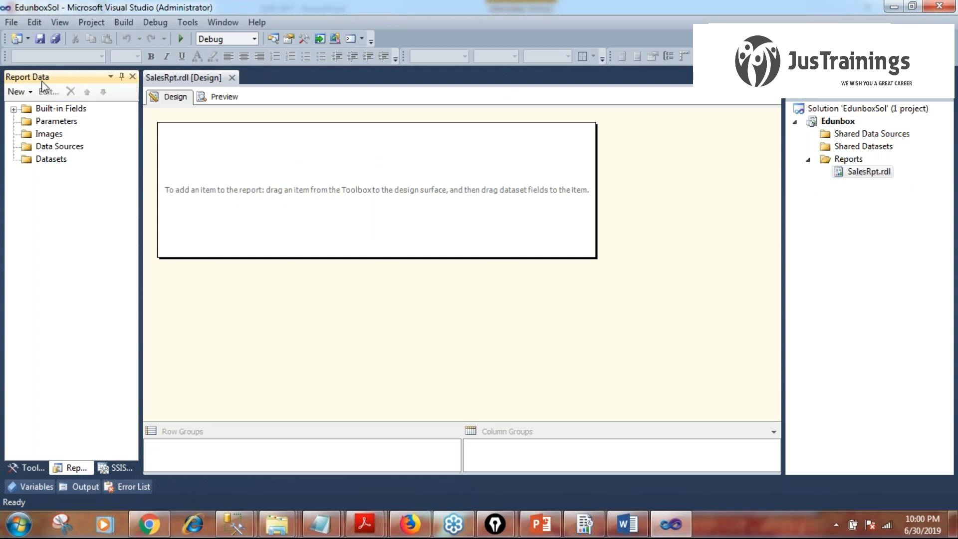
Examine the Data Sources and Datasets folders in the SalesRpt report data, and show the available toolbox report items
left_click(49, 149)
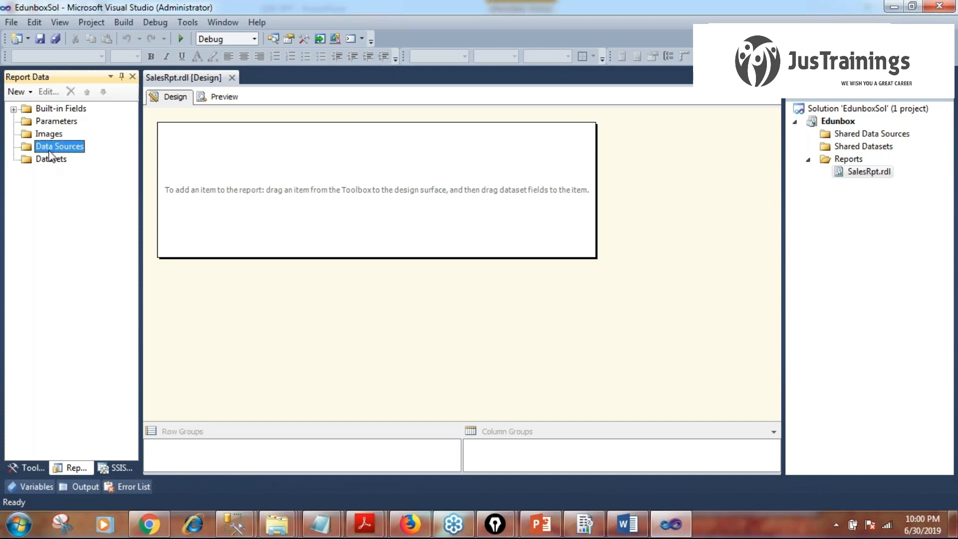
right_click(48, 151)
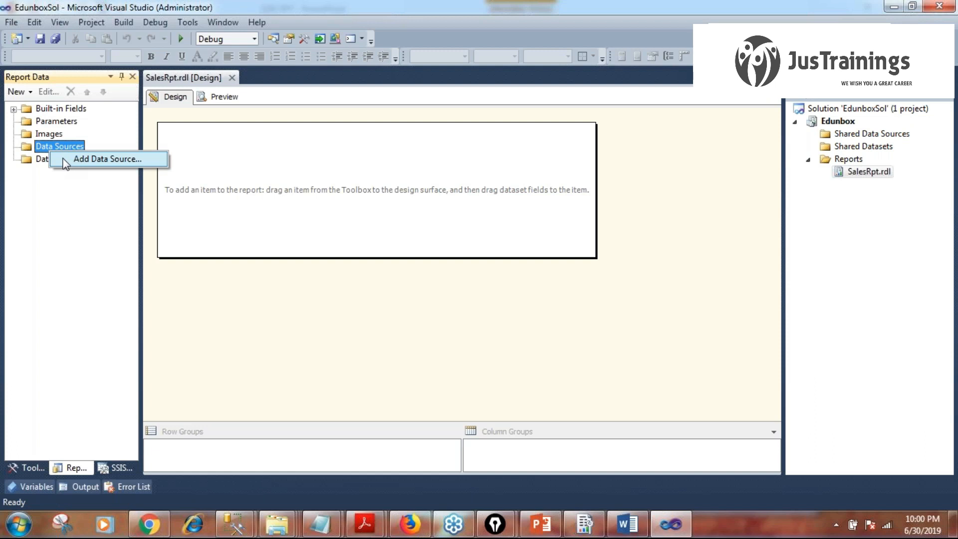
left_click(66, 162)
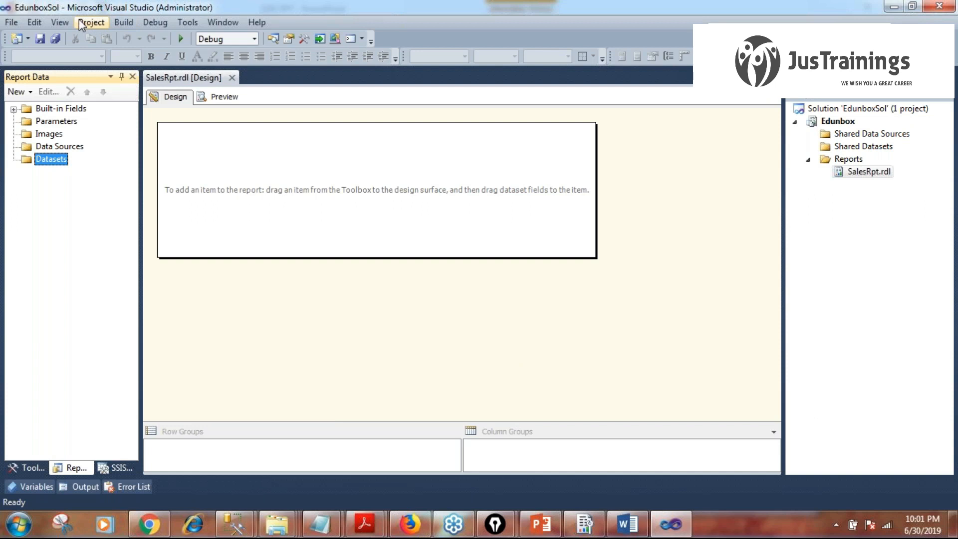
left_click(36, 468)
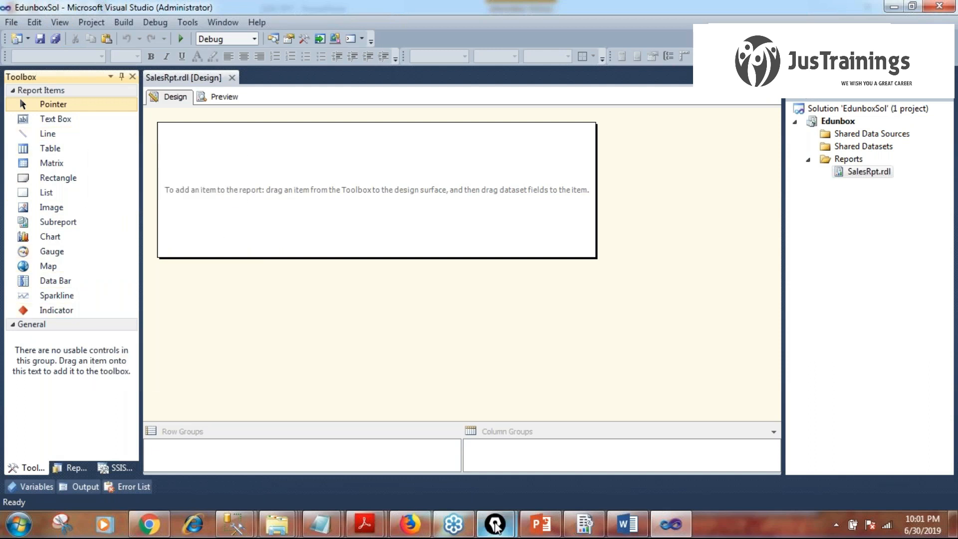
Switch to PowerPoint, show the Report Items (Data Region) slide, highlight the Table entry, and review the list of data regions
left_click(530, 528)
left_click(69, 305)
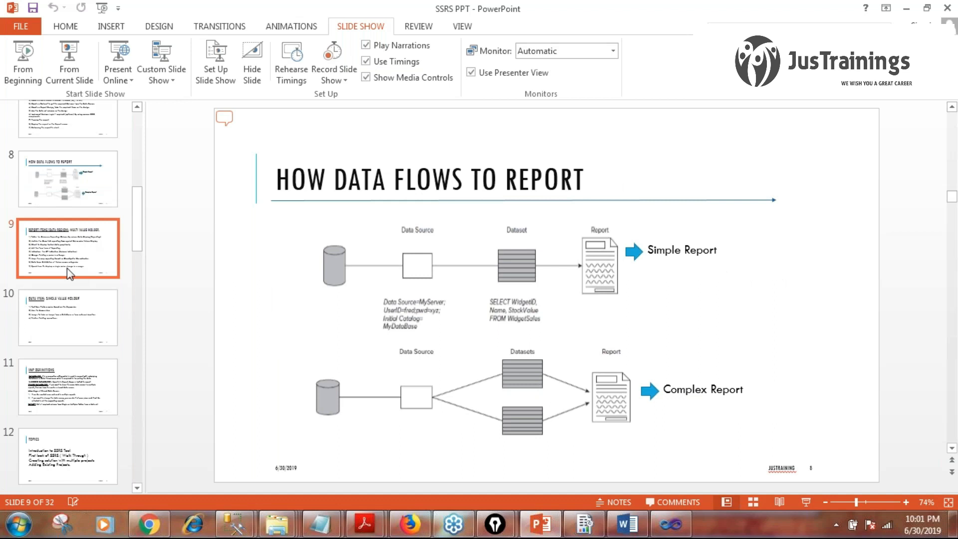
key("Down")
left_click(69, 221)
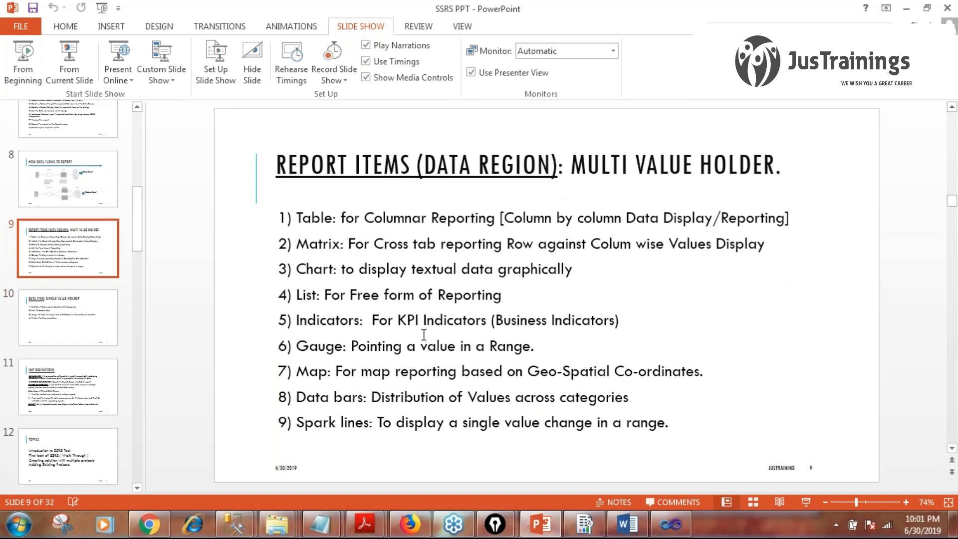
left_click_drag(333, 218, 297, 220)
left_click(677, 418)
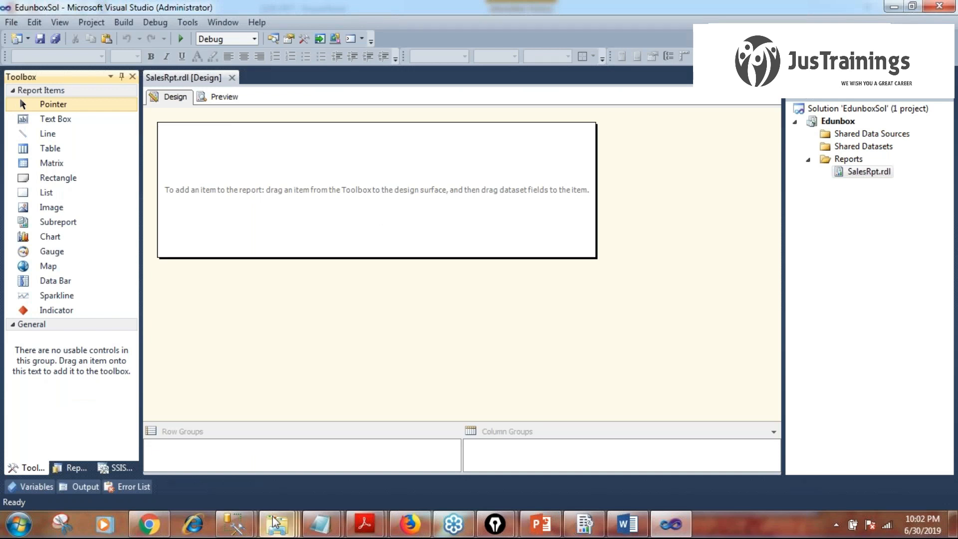
Close the Report Data pane in Visual Studio and bring it back
mouse_move(277, 524)
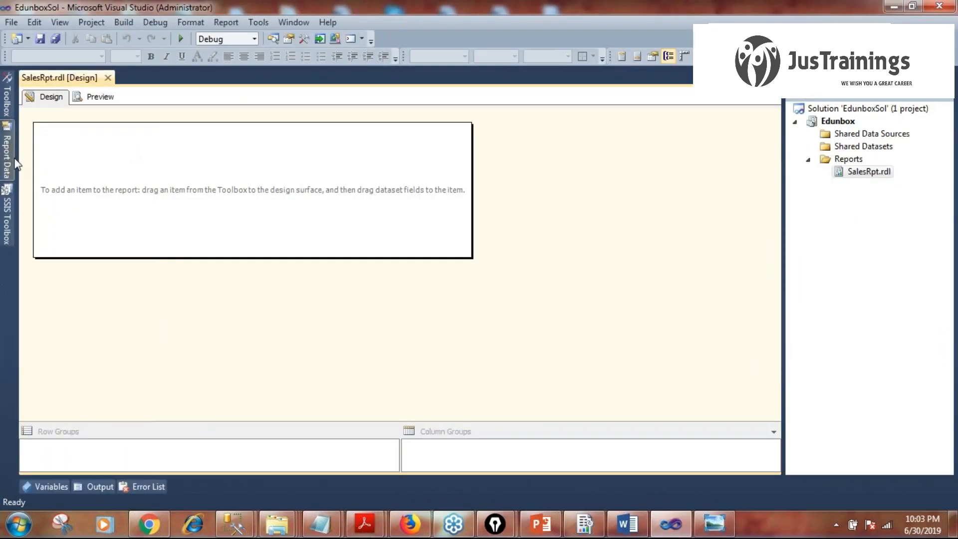
left_click(8, 157)
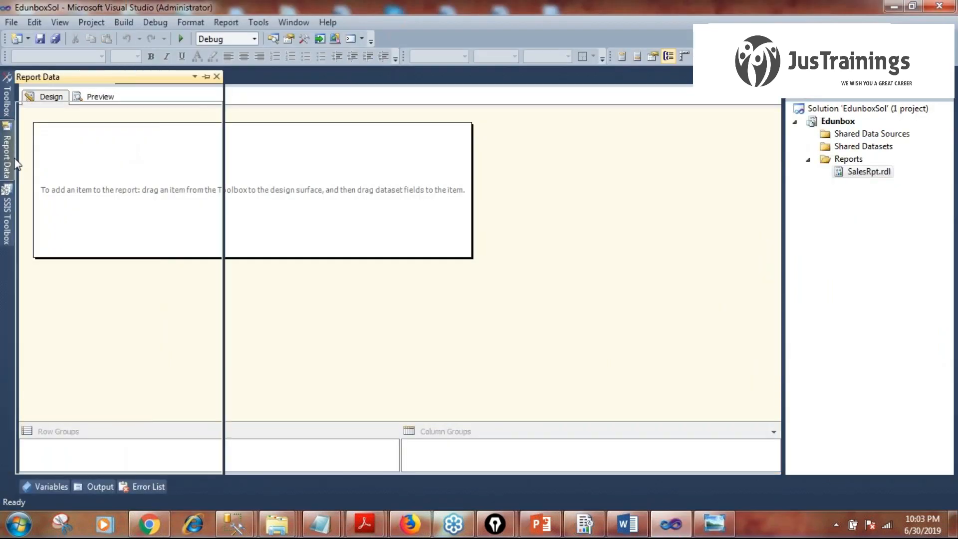
left_click(216, 77)
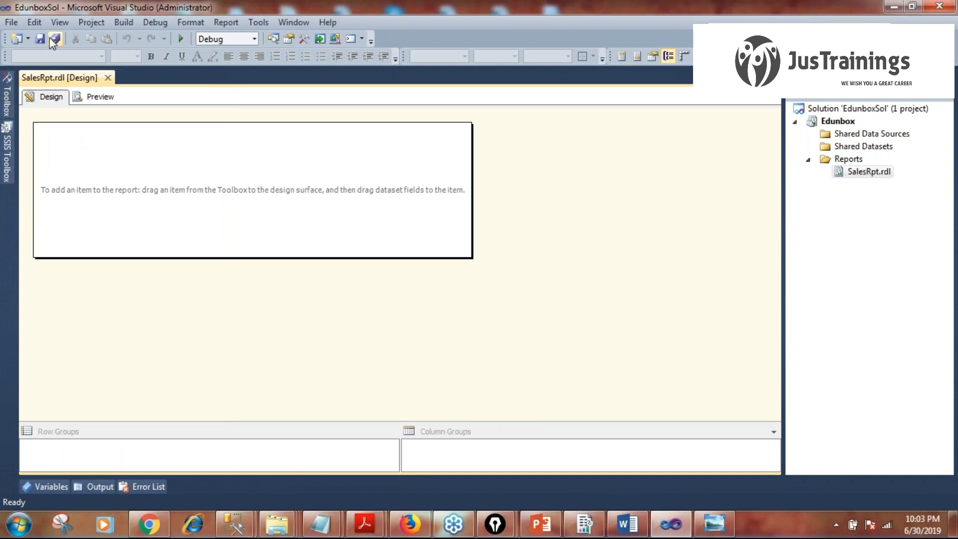
left_click(59, 23)
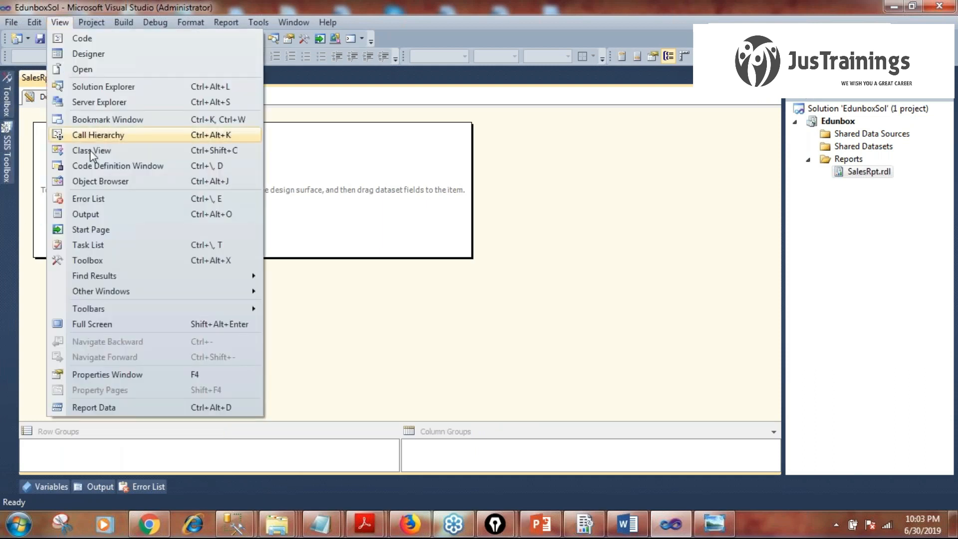
left_click(107, 403)
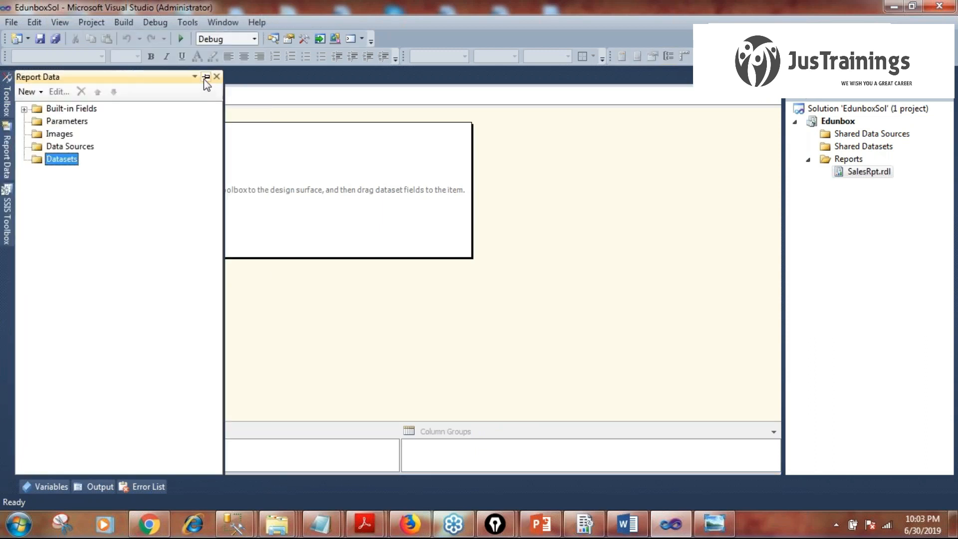
Pin the Report Data pane beside the report design area and set it back to auto-hide
left_click(205, 78)
left_click(205, 77)
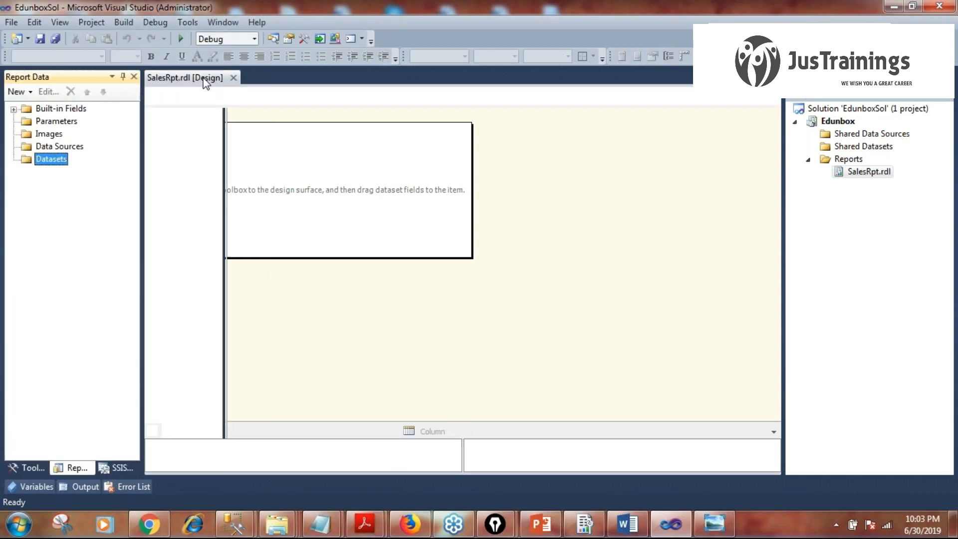
left_click(124, 77)
mouse_move(2, 146)
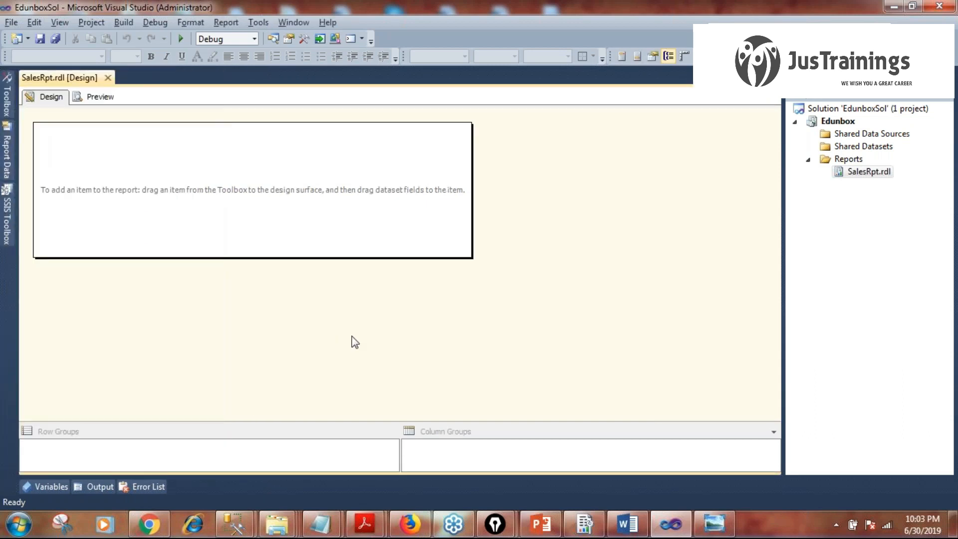
Switch to Windows Photo Viewer and show the annotated First Look image of the report designer
key("alt+Tab")
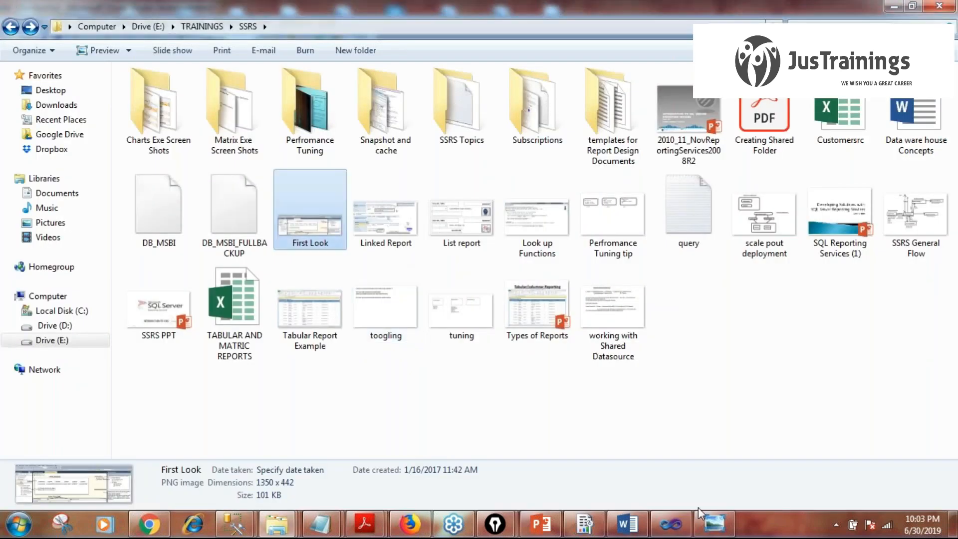
key("alt+Tab")
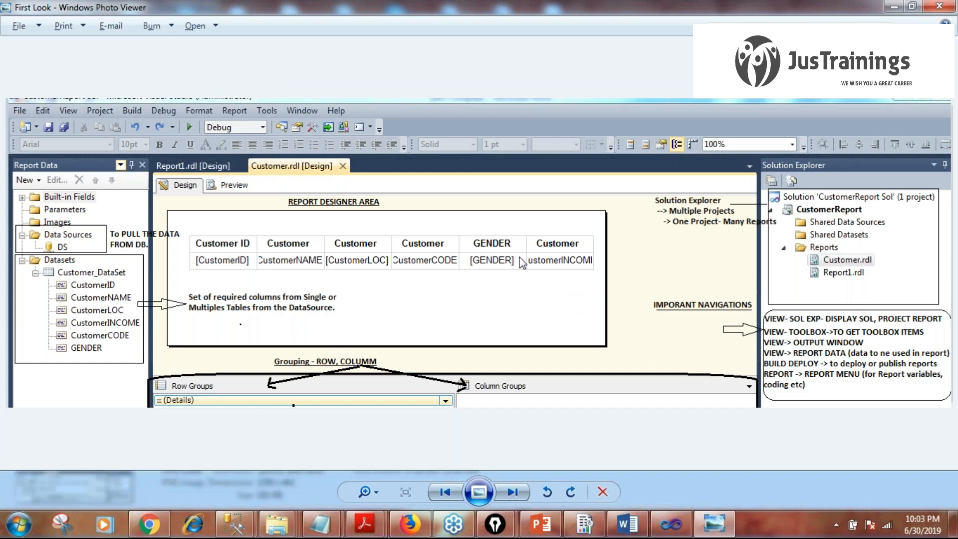